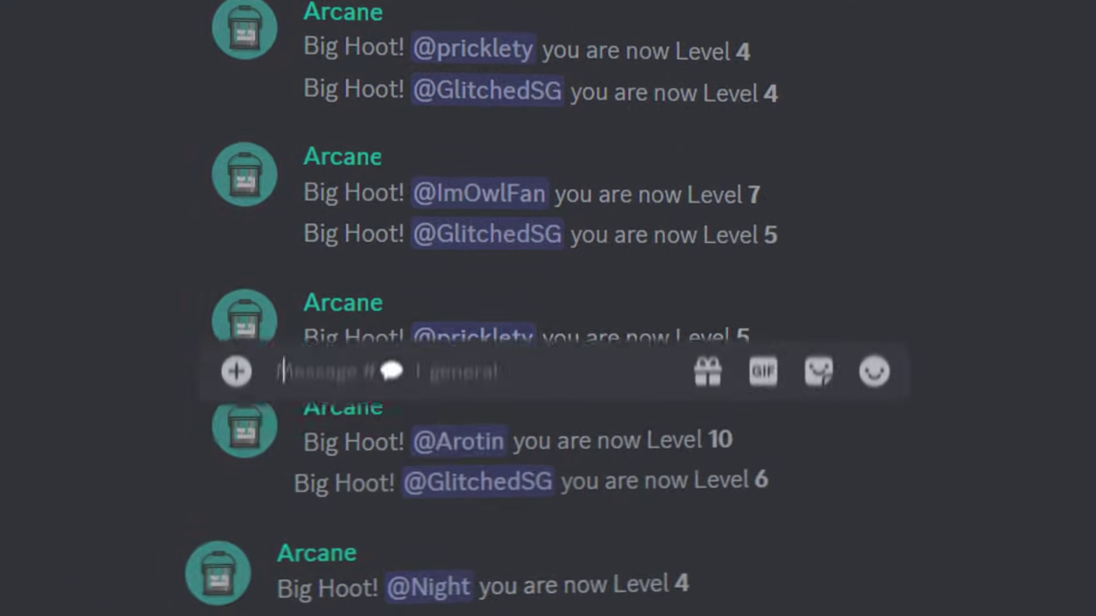
type("/leader")
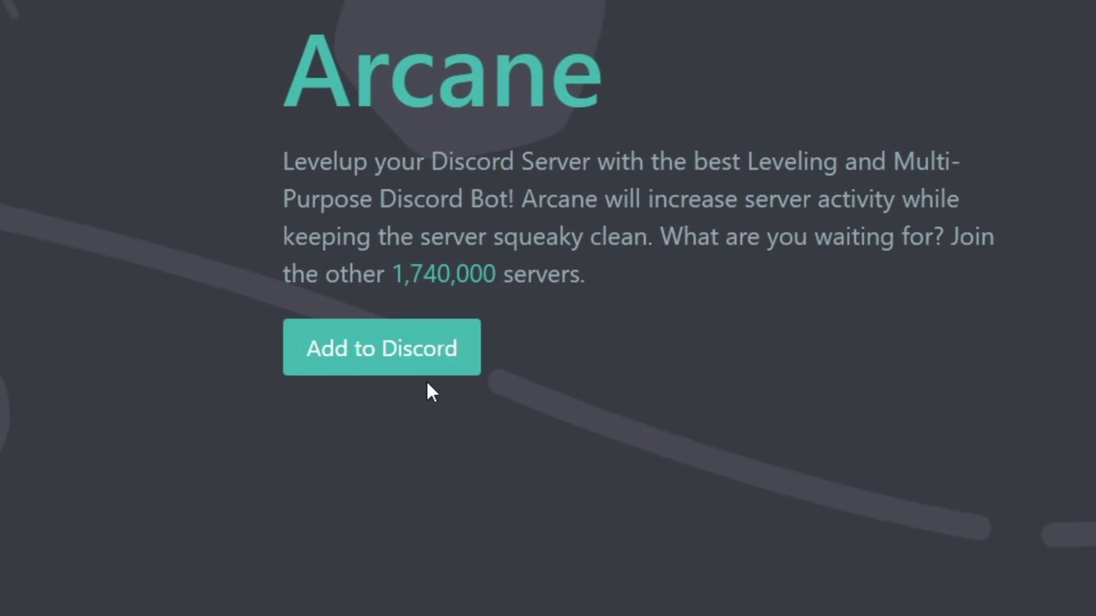
Add the classic Arcane bot to Test Server through the Discord authorisation page, then put the browser away
left_click(425, 368)
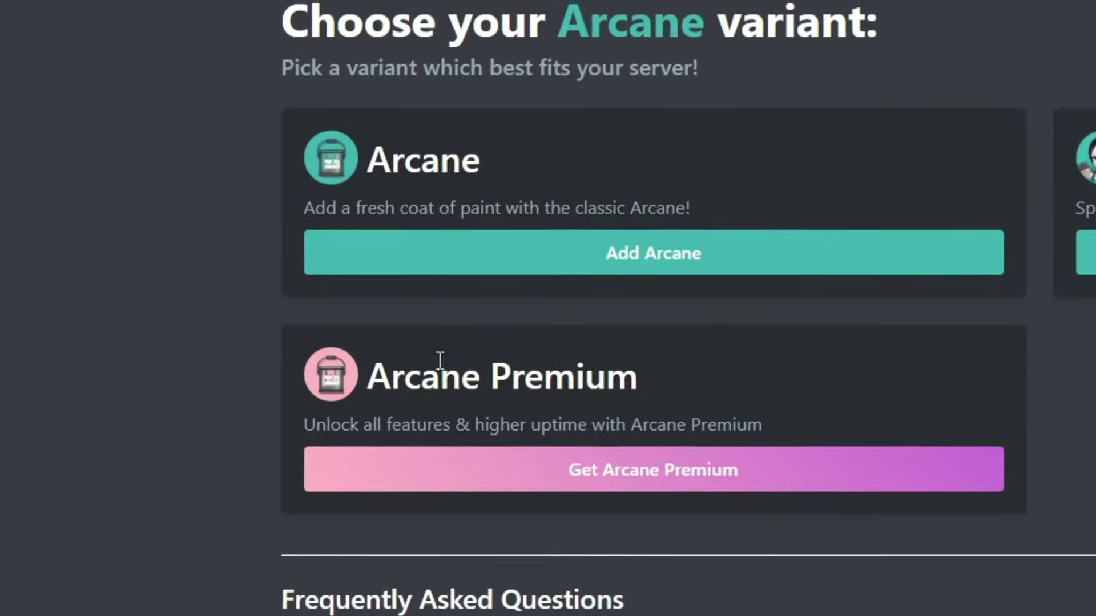
left_click(551, 312)
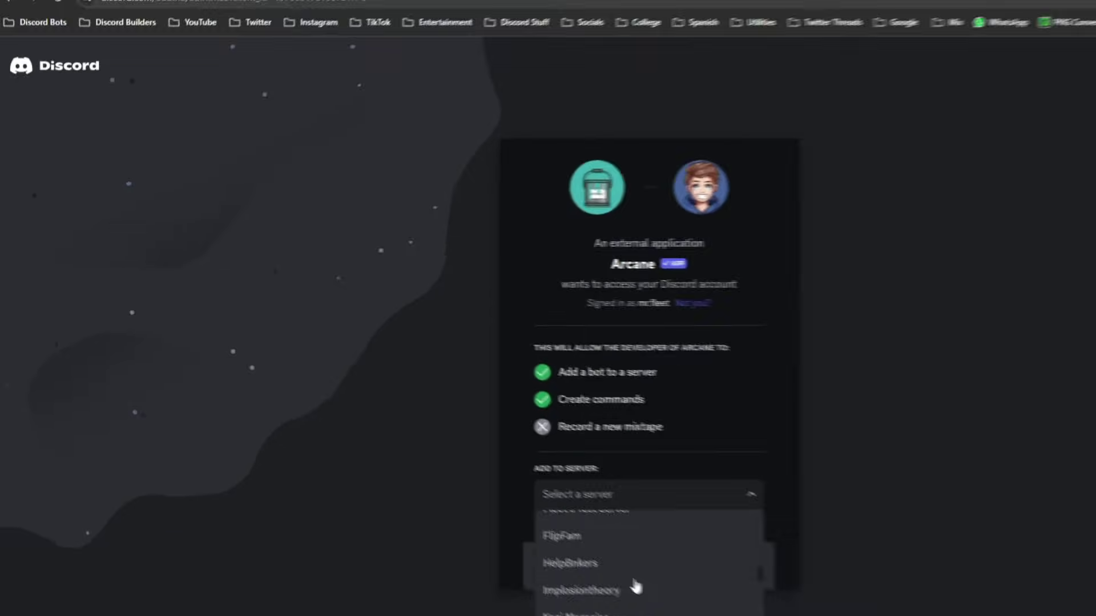
scroll(607, 516, "down", 5)
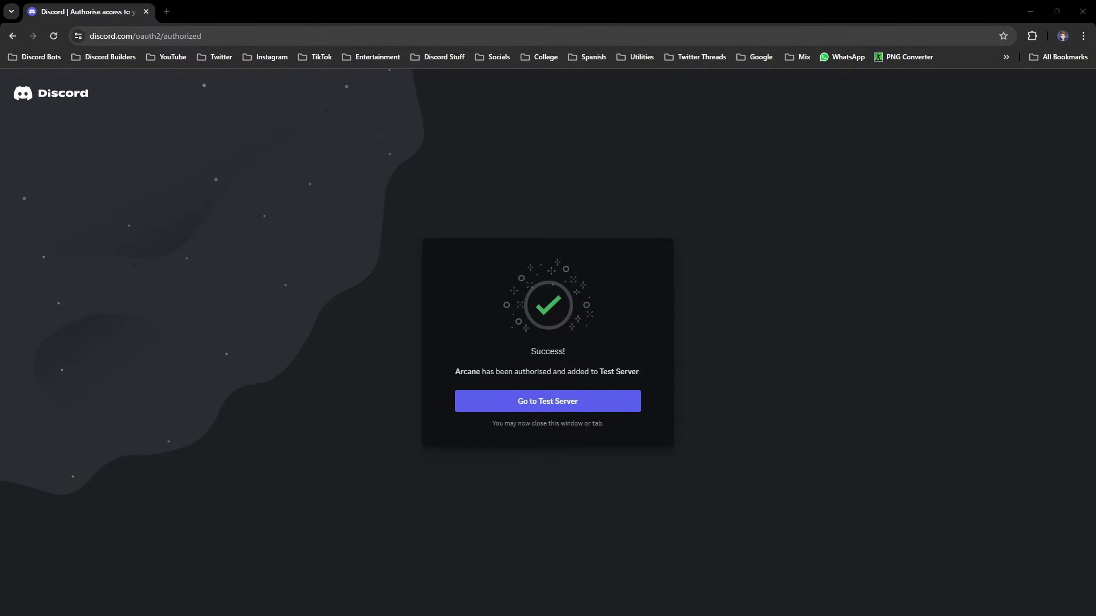
left_click(1031, 11)
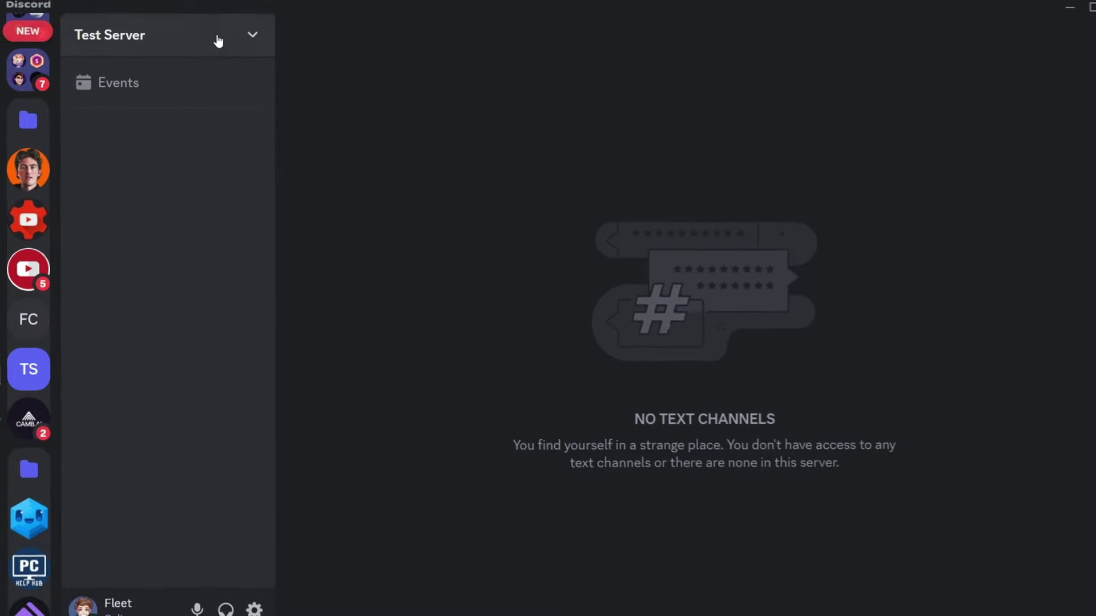
Create four roles in Test Server's settings named Level 5, Level 10, Level 15 and Level 20
left_click(217, 37)
left_click(273, 169)
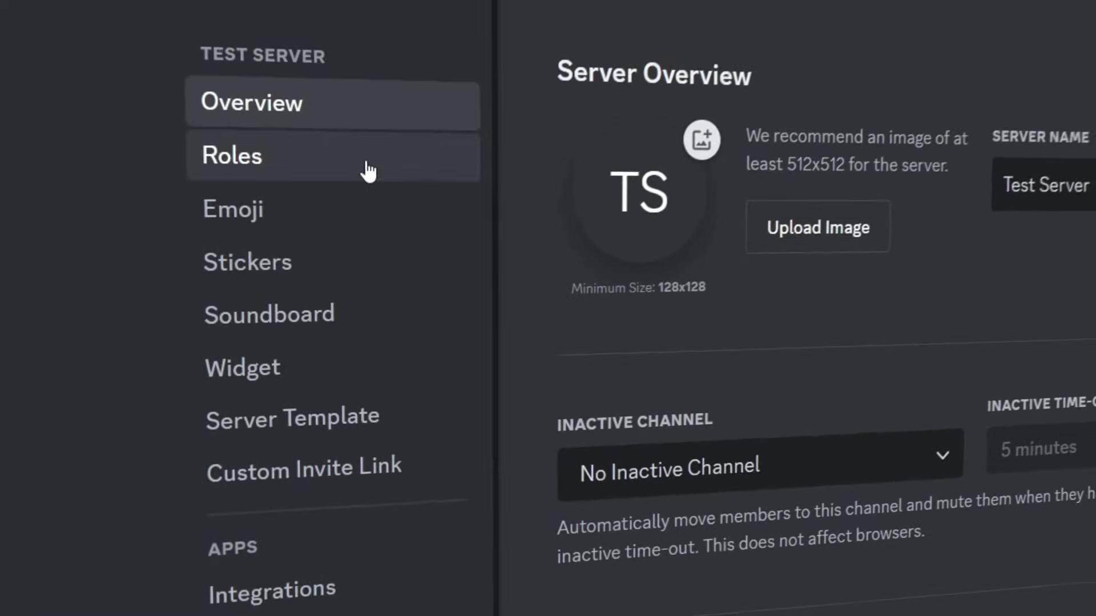
left_click(367, 171)
left_click(1088, 347)
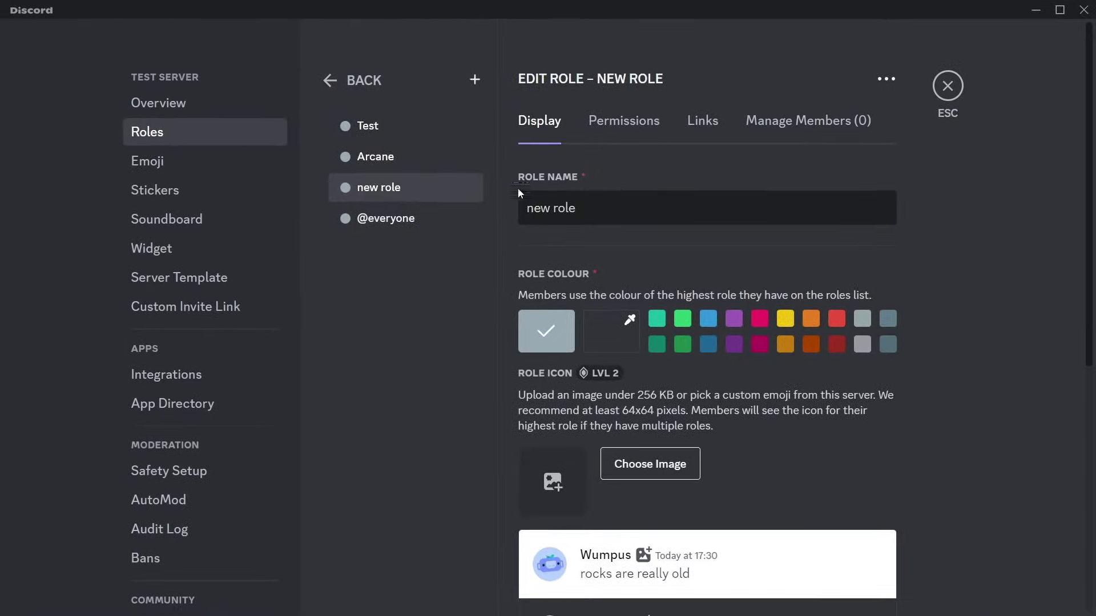
double_click(480, 84)
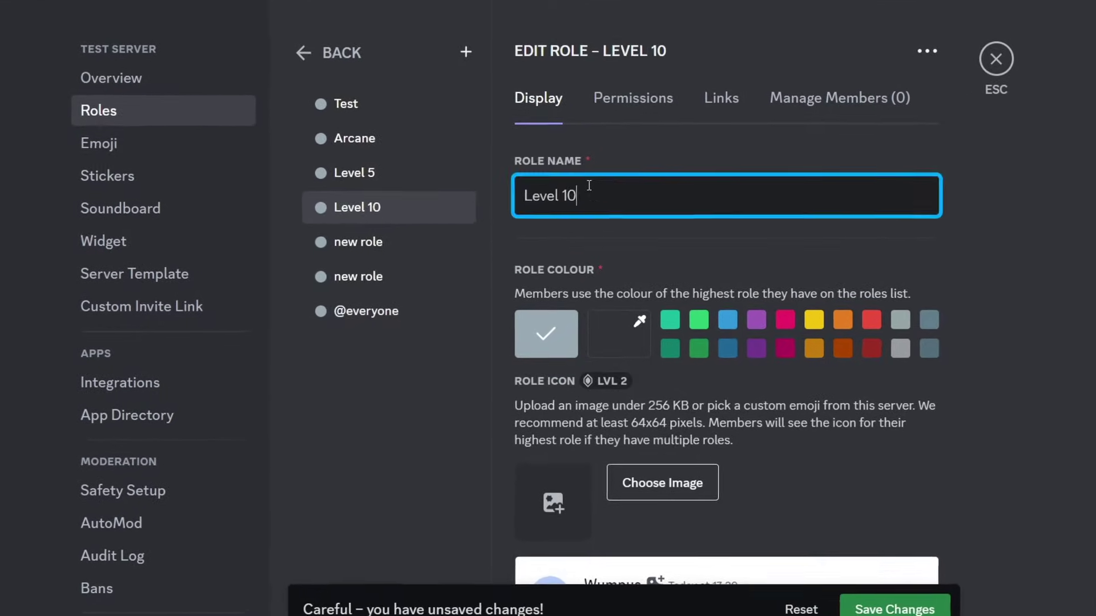
left_click(358, 242)
type("Le")
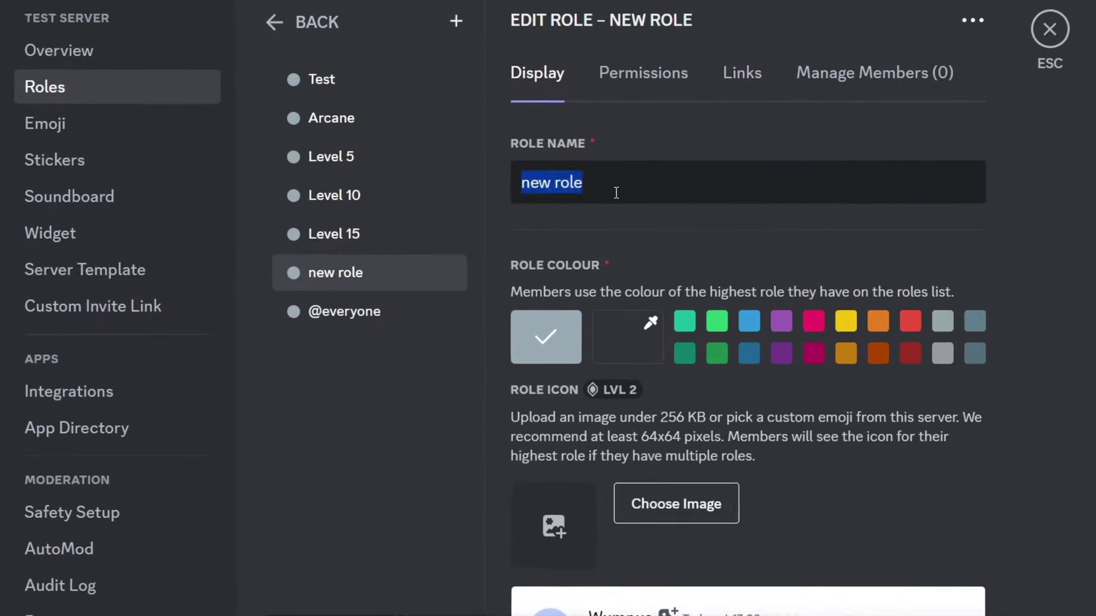
type("Level 20")
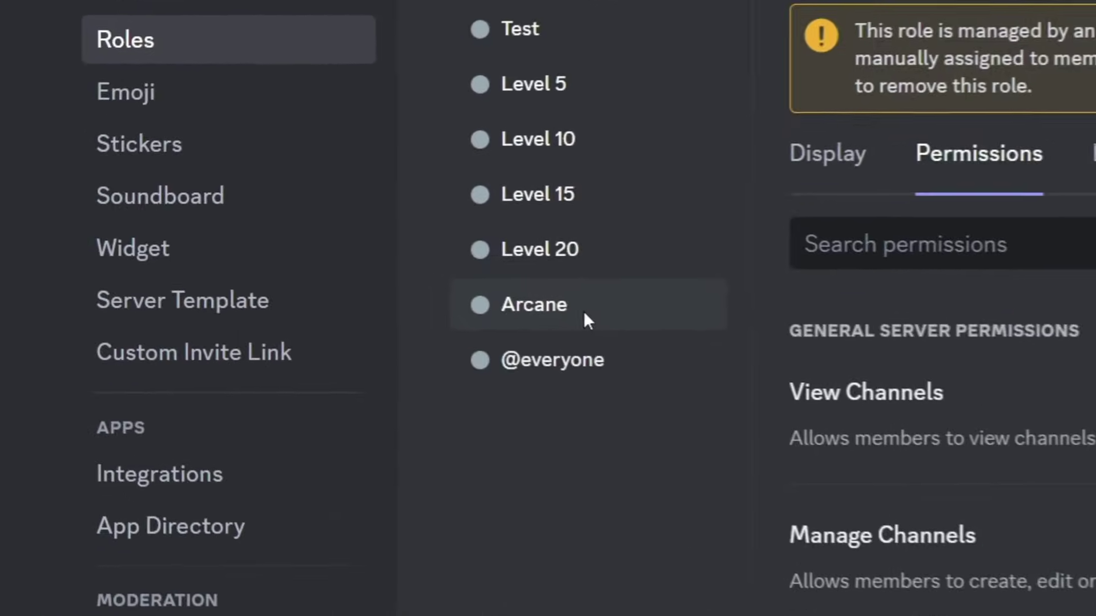
Move the Arcane role above all four Level roles, save the order and close the server settings
left_click_drag(584, 314, 635, 109)
left_click_drag(635, 294, 635, 294)
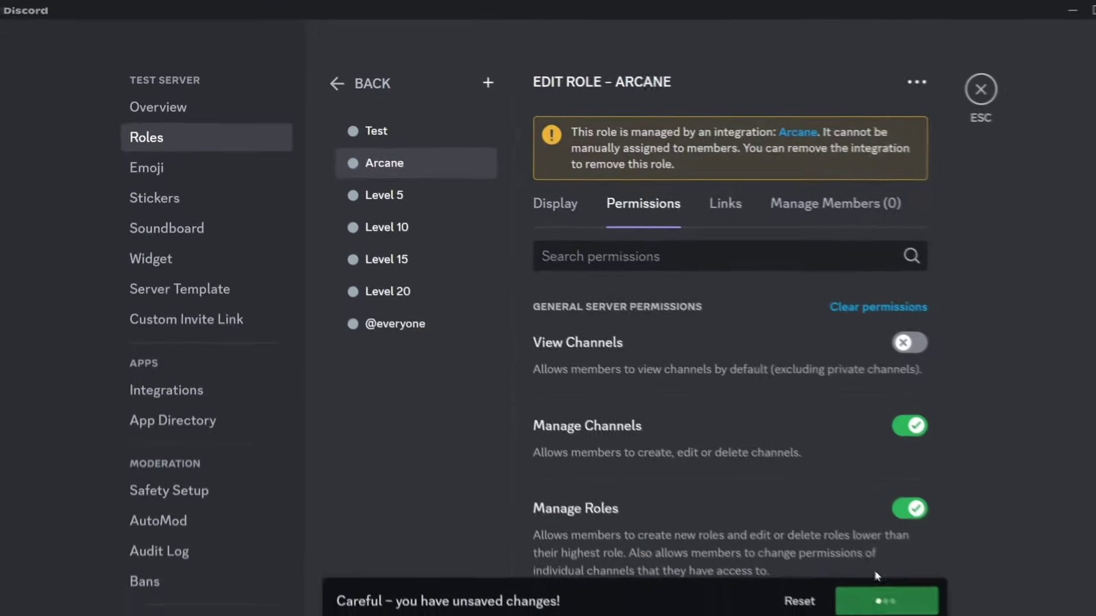
left_click(948, 87)
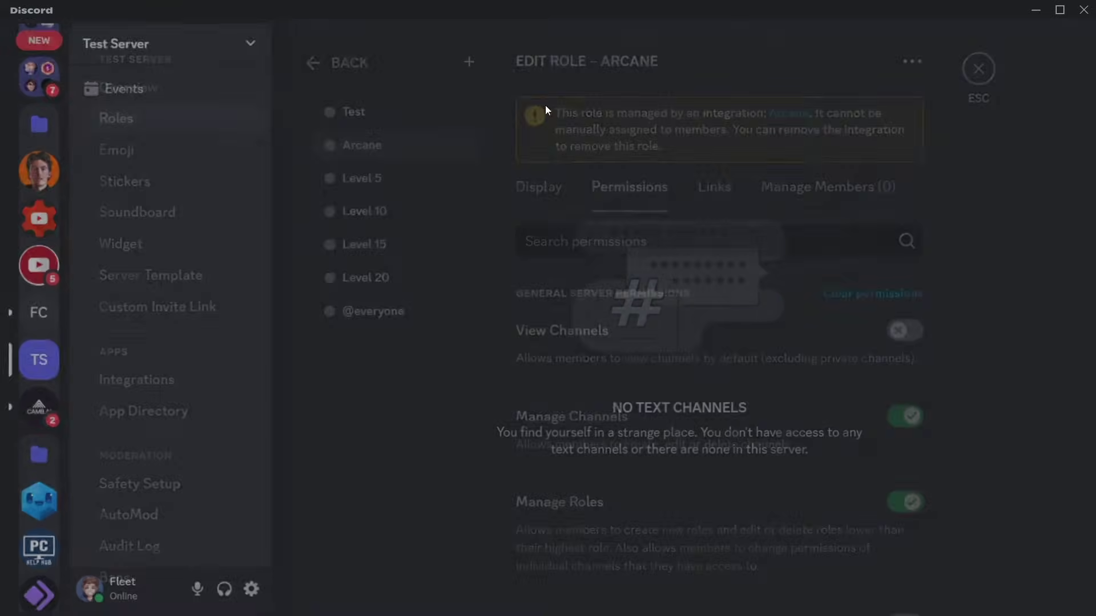
Create three text channels in Test Server named levels, general-chat and no-xp
left_click(162, 193)
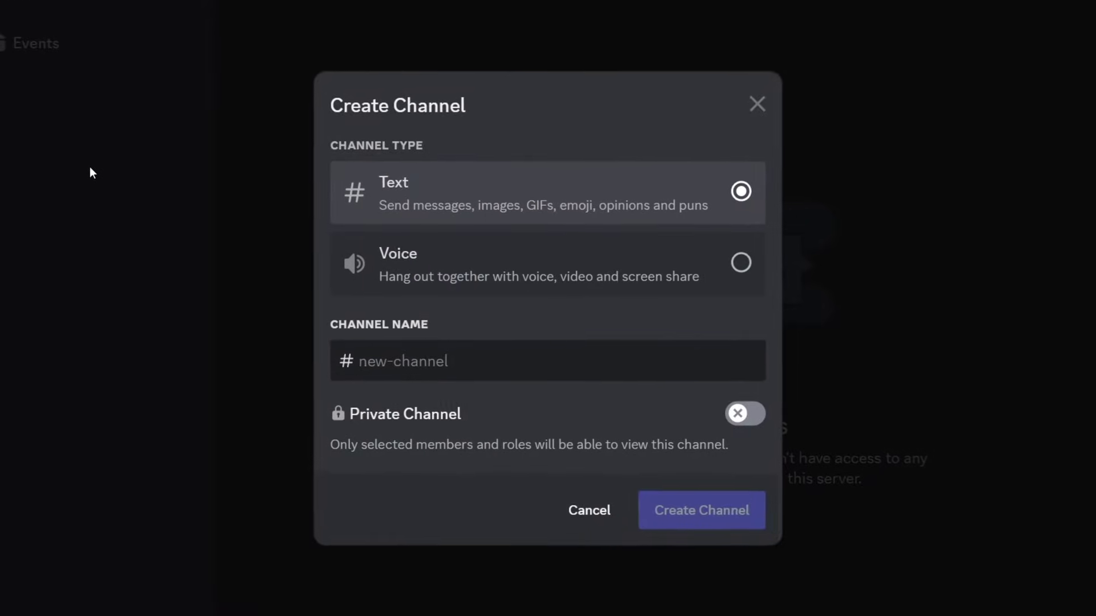
type("levels")
type("gene")
type("ral-chat")
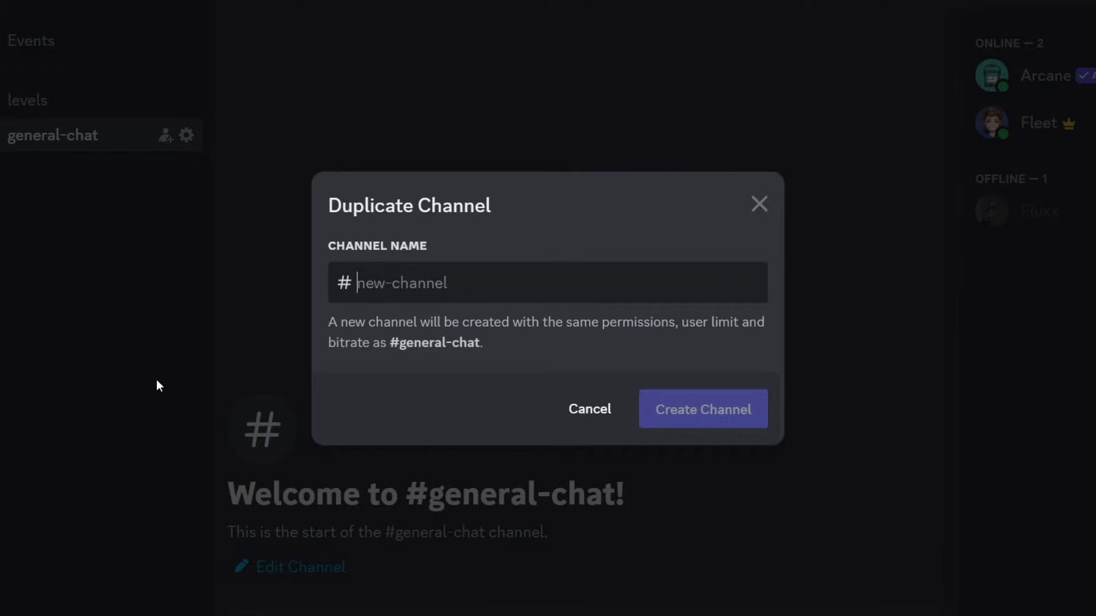
type("no-xp")
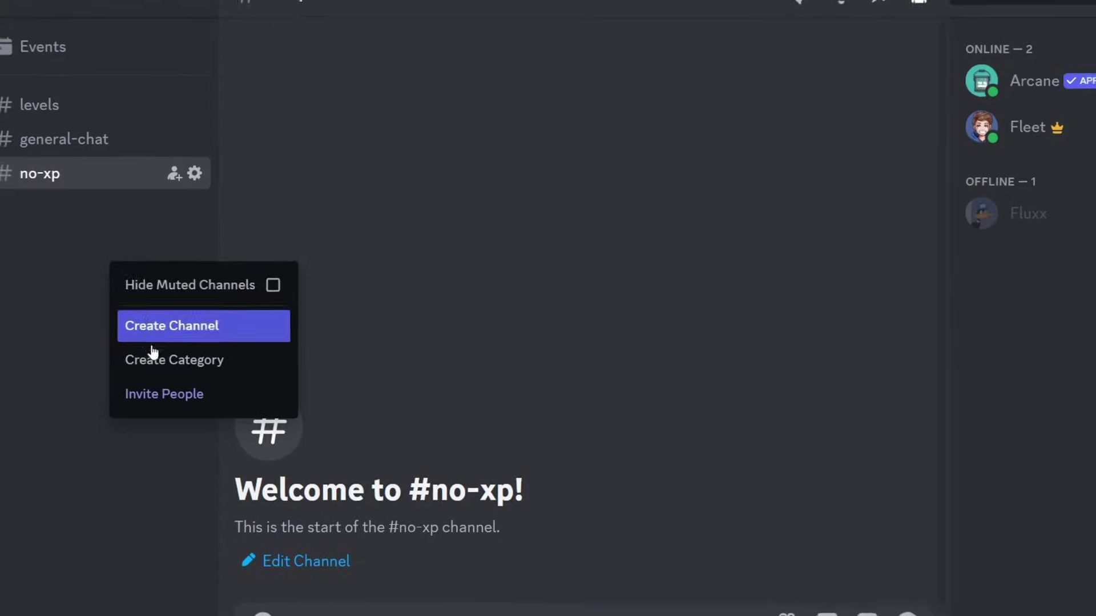
Create a category named Level Chats and add a text channel named level-5 inside it
left_click(152, 359)
type("Level Cha")
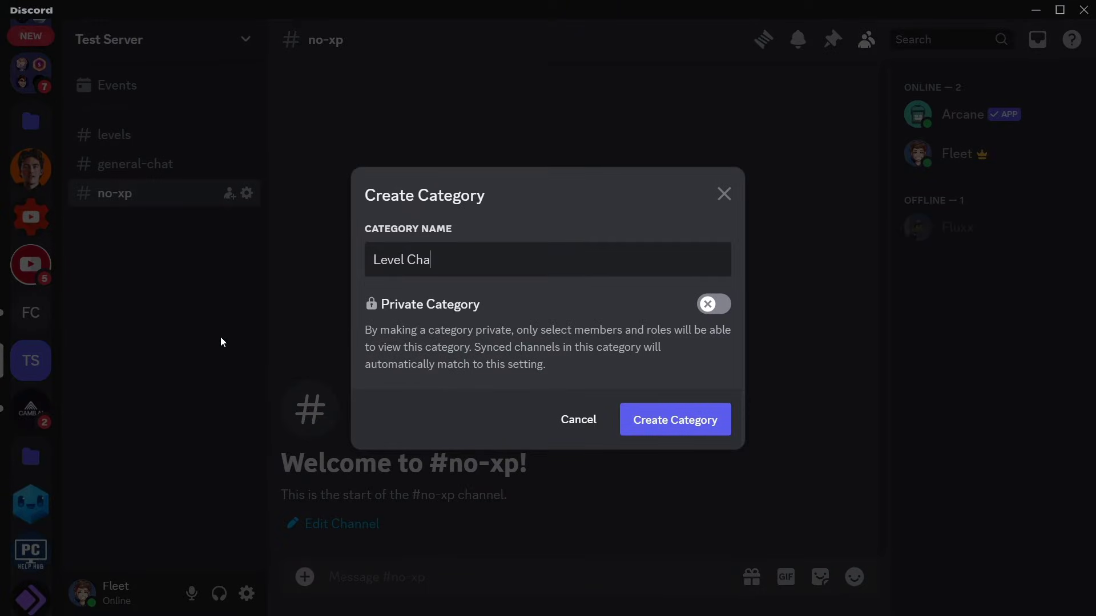
type("ts")
key("Return")
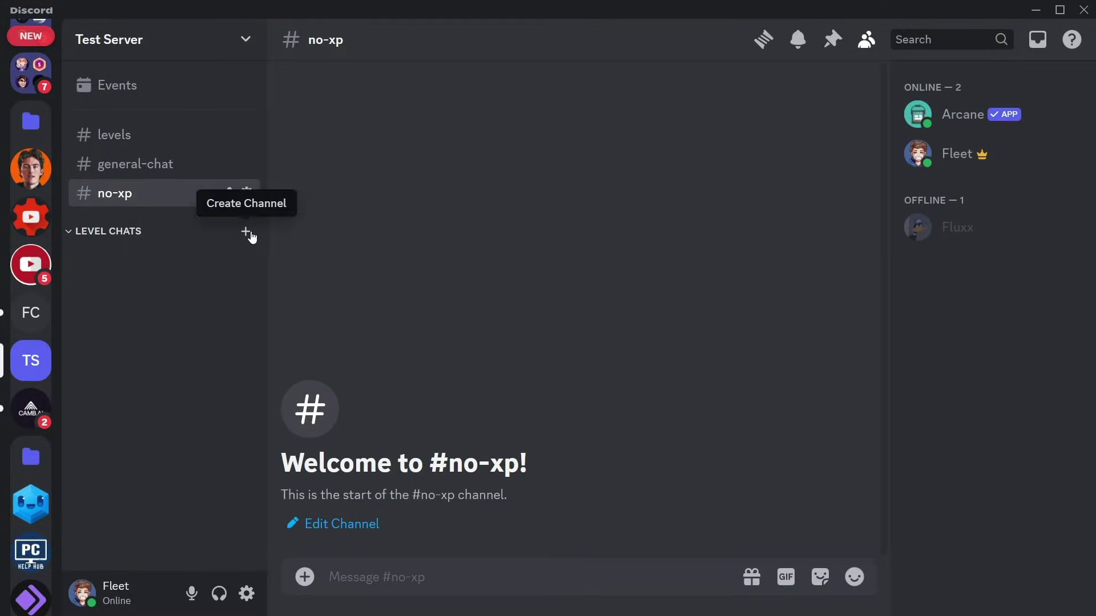
left_click(250, 234)
type("level-5")
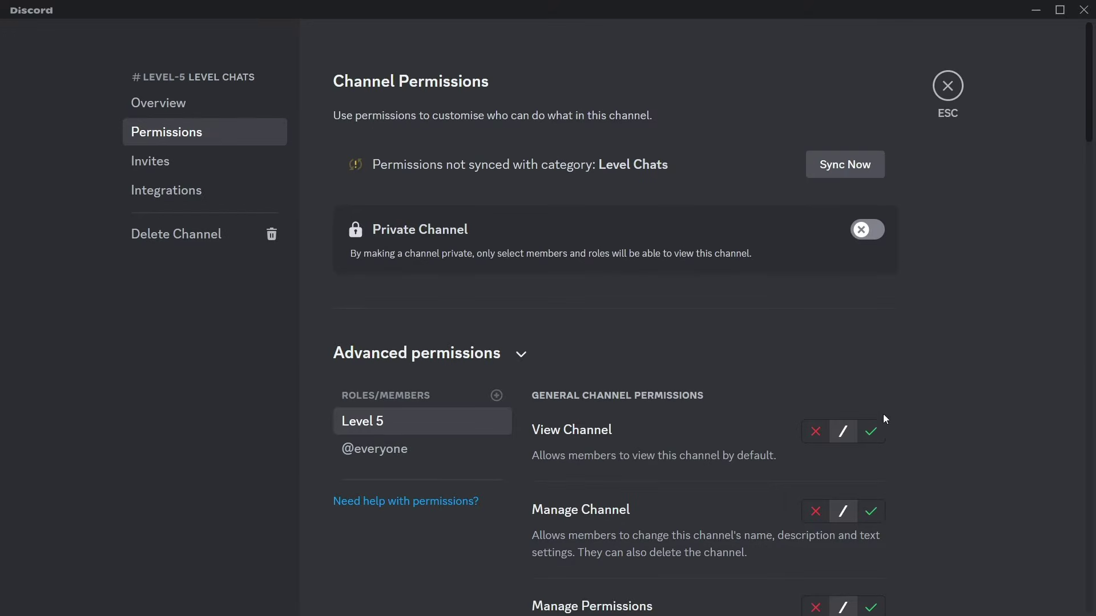
Allow the Level 5 role to view the level-5 channel in its advanced permissions
left_click(870, 423)
scroll(799, 331, "down", 15)
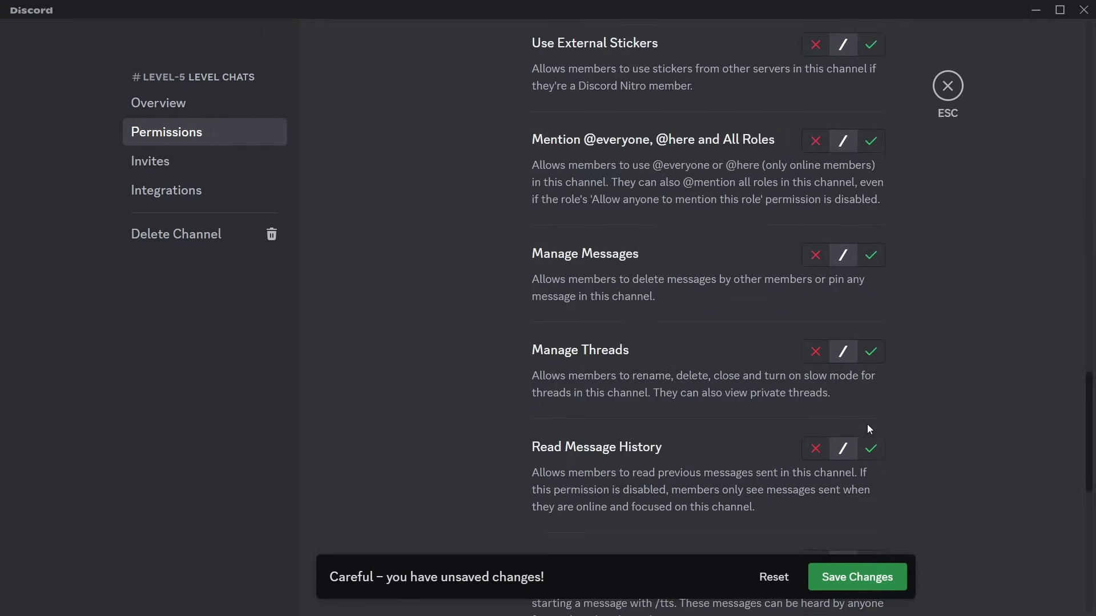
scroll(798, 338, "up", 15)
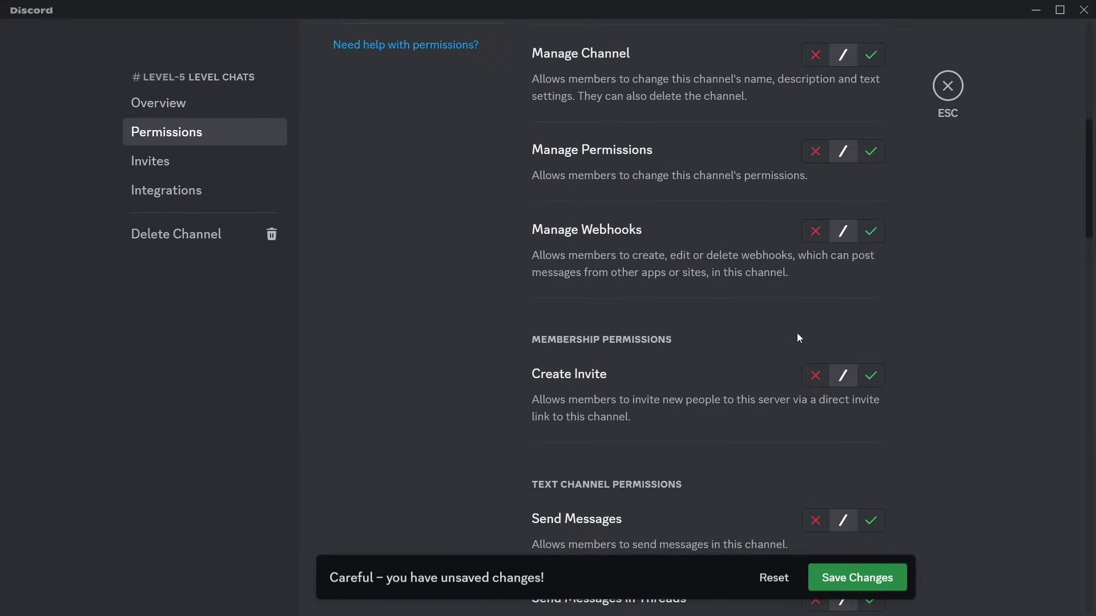
scroll(800, 457, "down", 1)
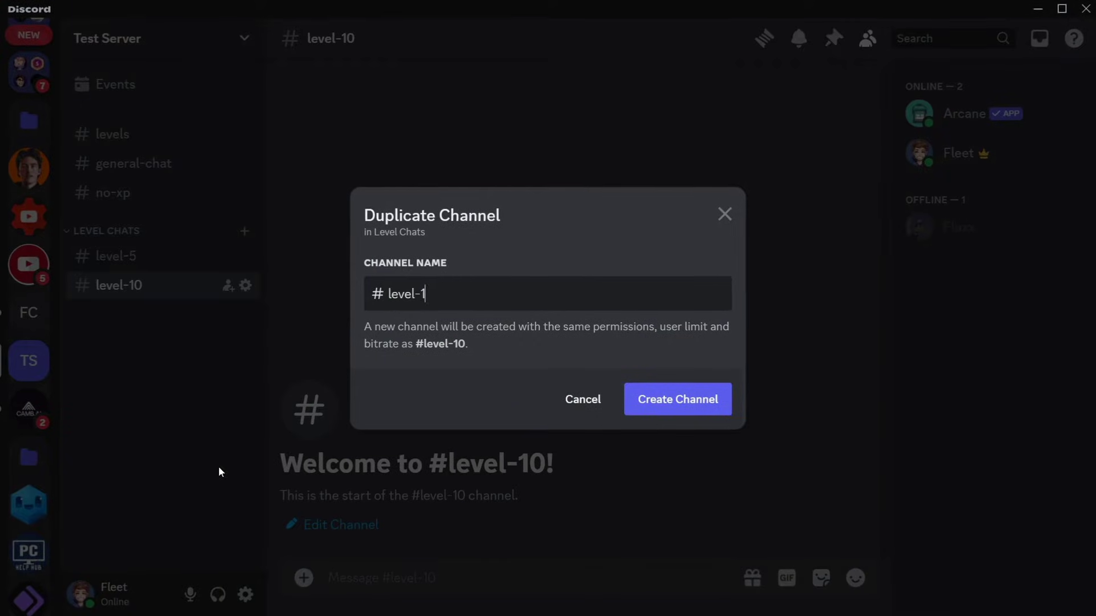
Duplicate the level-10 channel as level-15, and duplicate level-15 as level-20
type("5")
key("Return")
right_click(160, 314)
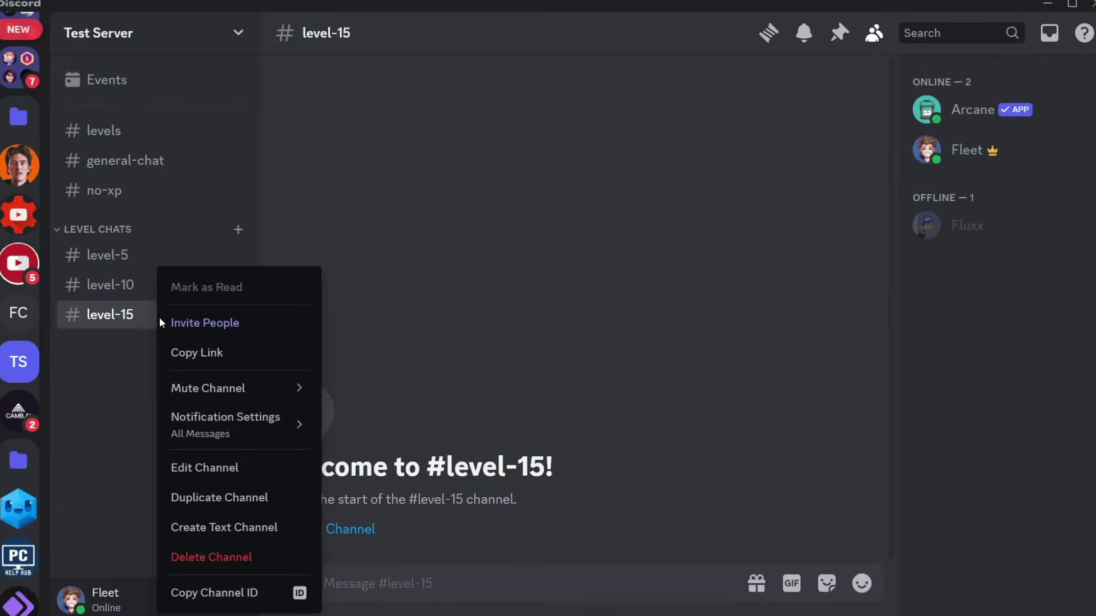
left_click(209, 498)
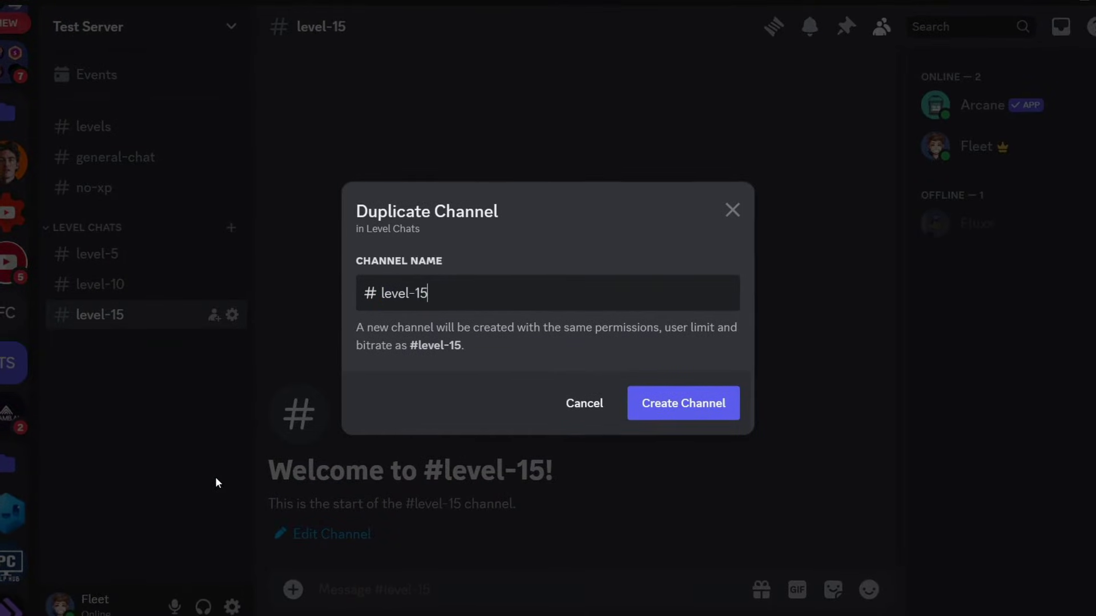
key("BackSpace")
key("BackSpace")
type("20")
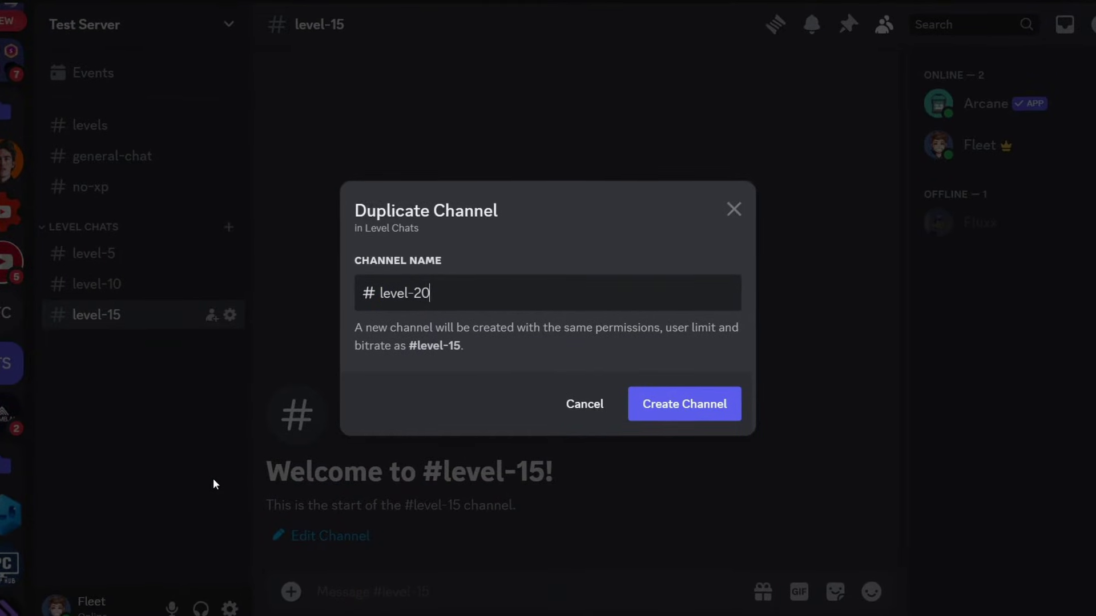
key("Return")
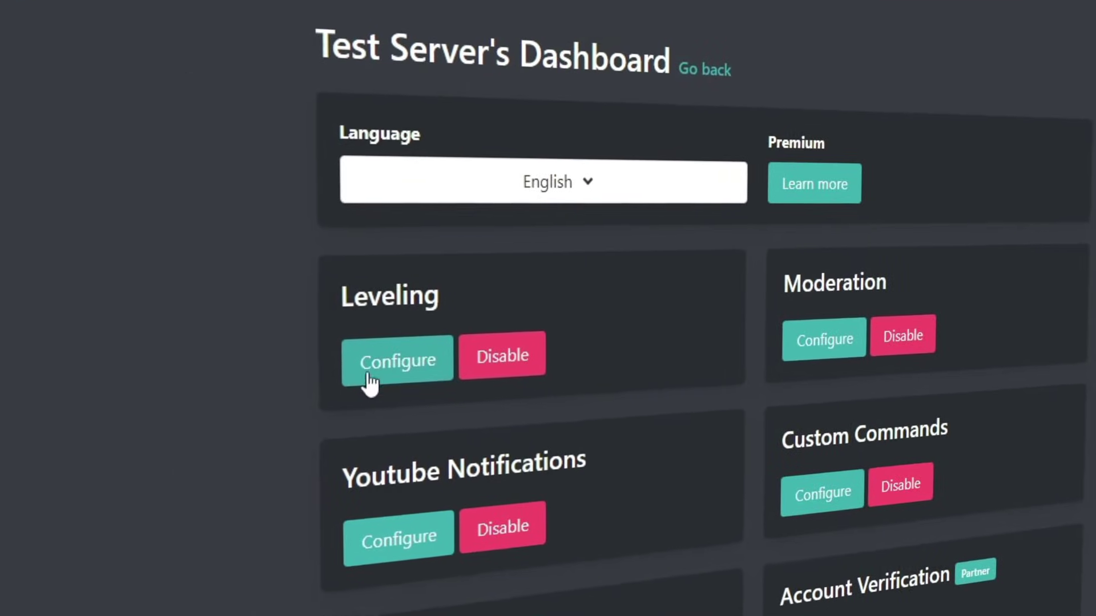
Open the Leveling configuration on Test Server's Arcane dashboard, try to edit an XP option and decline the Premium upgrade
left_click(213, 327)
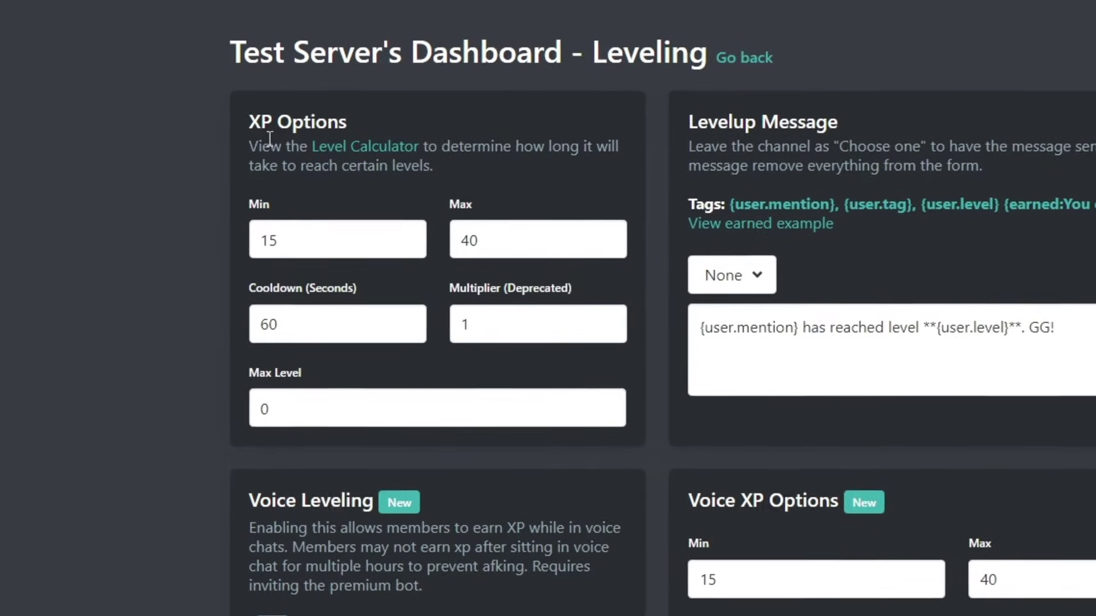
left_click(223, 271)
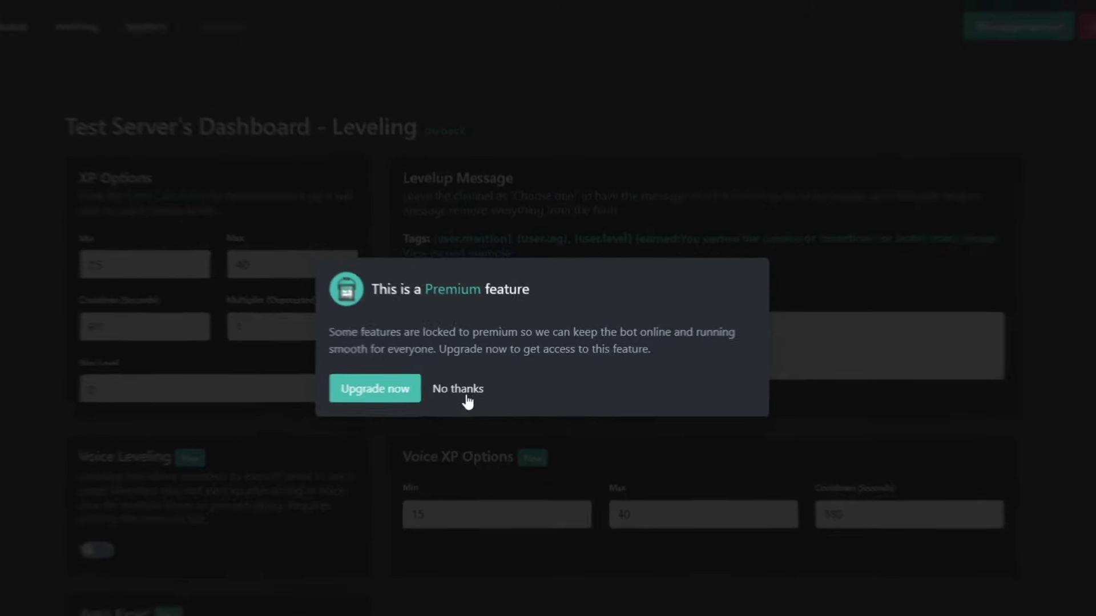
left_click(517, 397)
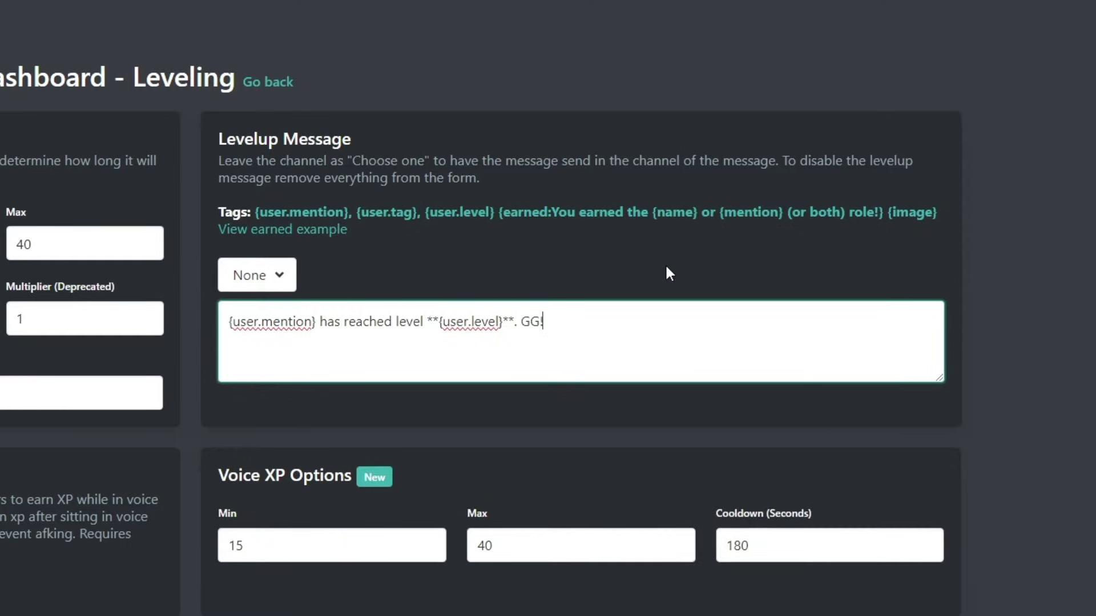
Replace the levelup message with "{earned:{user.mention} you are now level {user.level}. You earned the {name} role!}"
key("ctrl+a")
key("BackSpace")
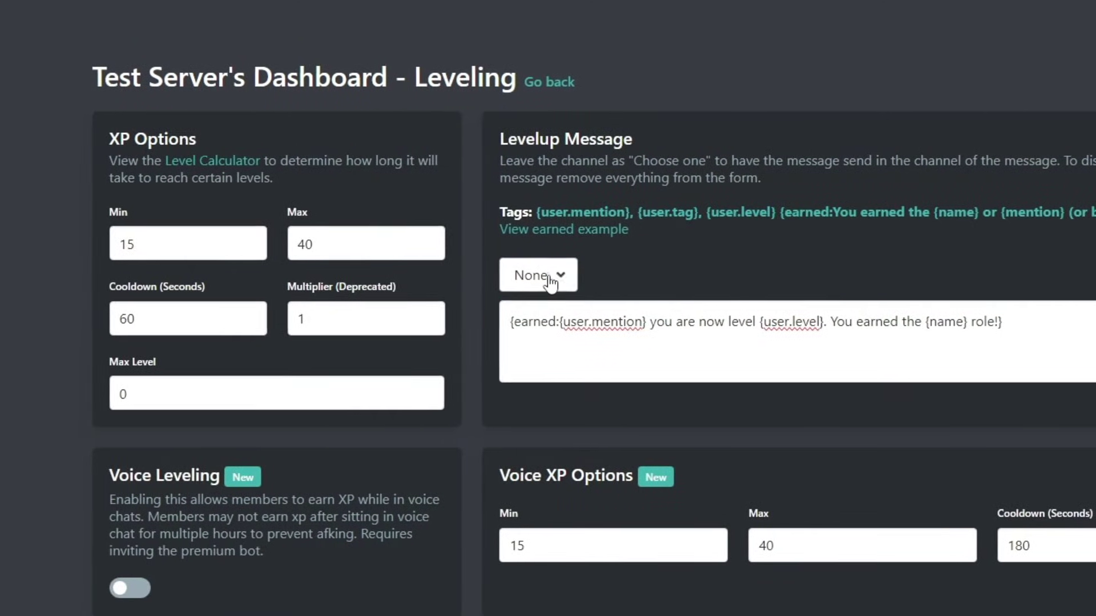
Set the levelup message's destination channel to #levels
left_click(551, 280)
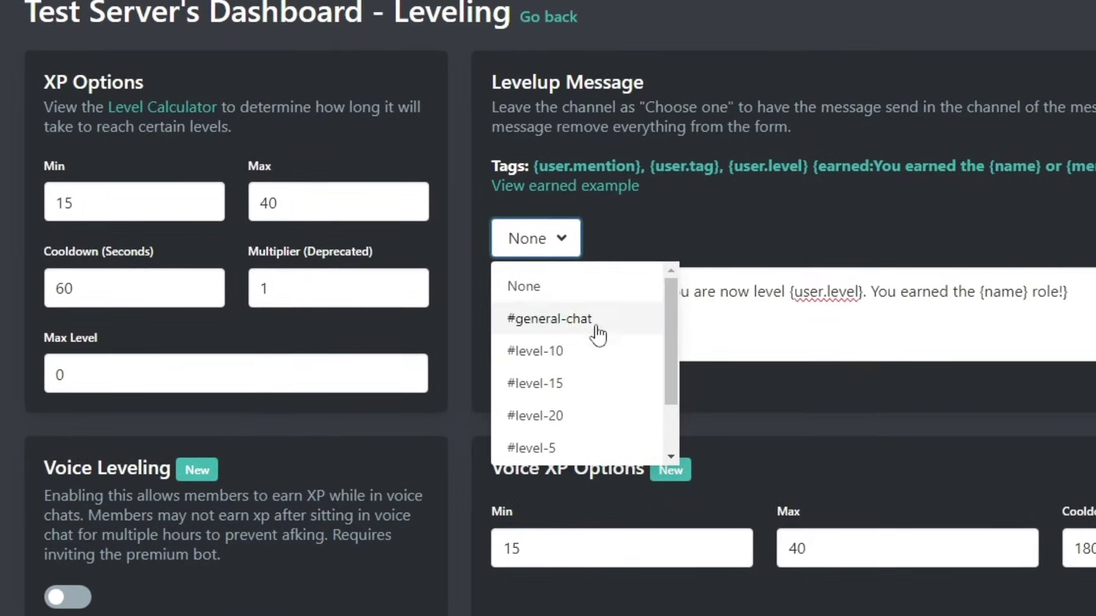
scroll(574, 415, "down", 2)
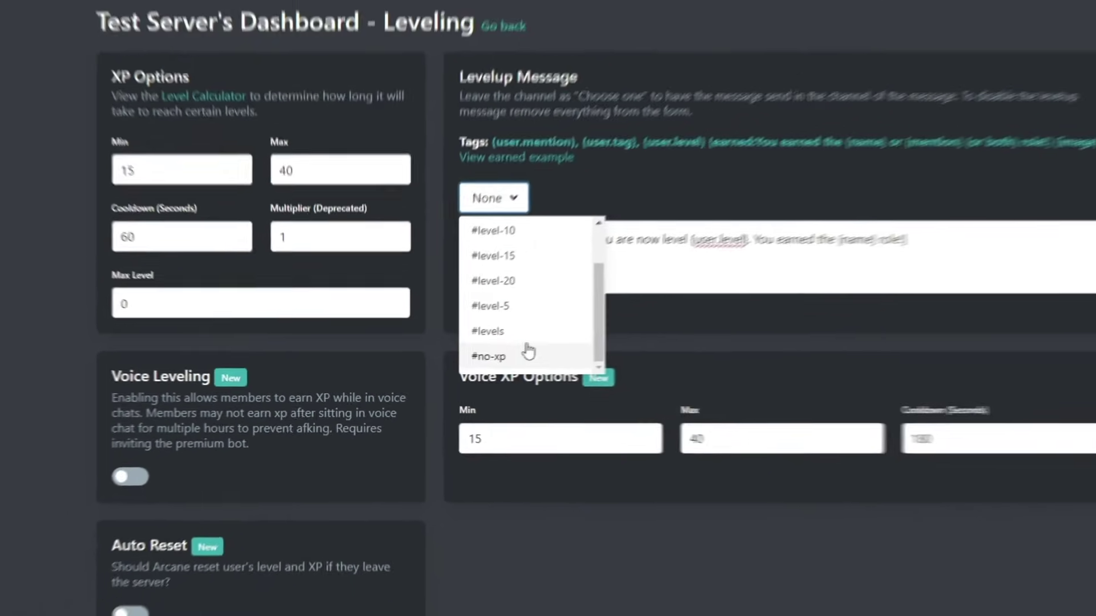
left_click(574, 417)
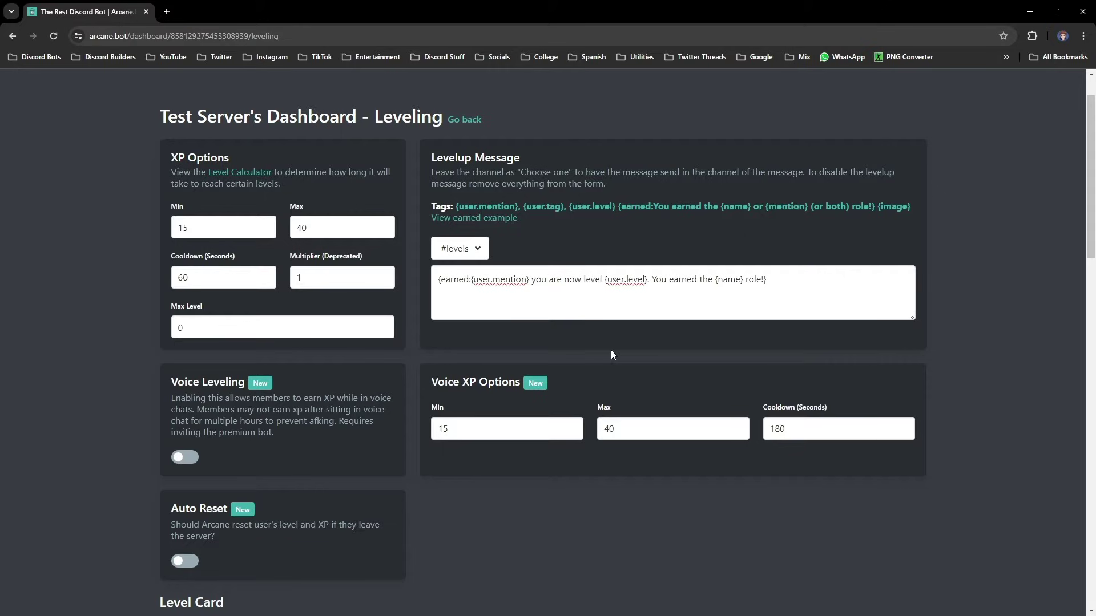
Try None as the levelup message's destination channel and check the other available channels
left_click(460, 249)
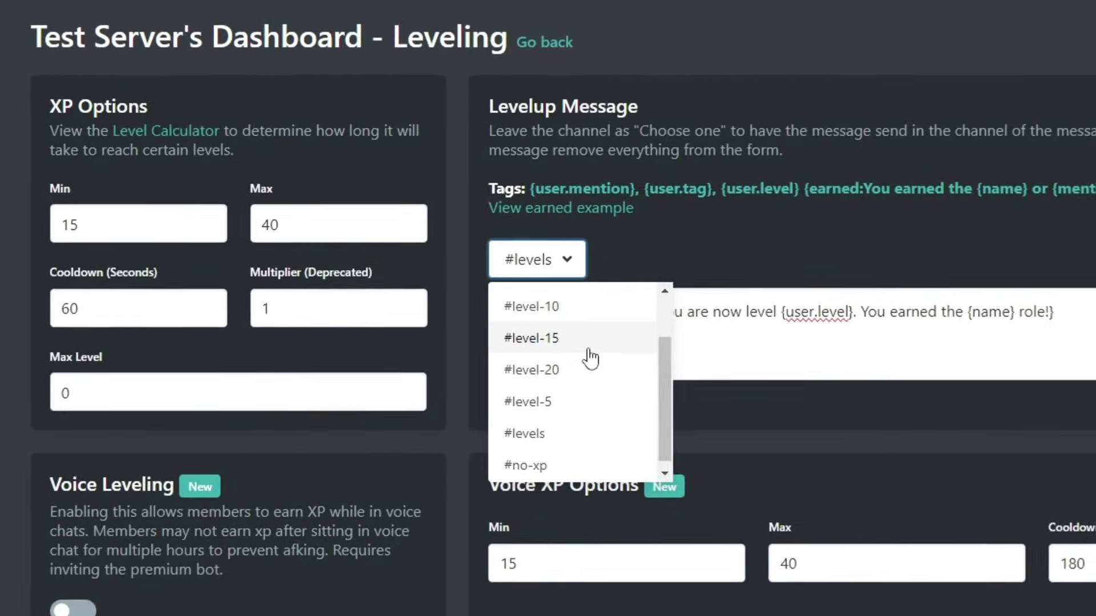
scroll(591, 358, "up", 1)
left_click(594, 317)
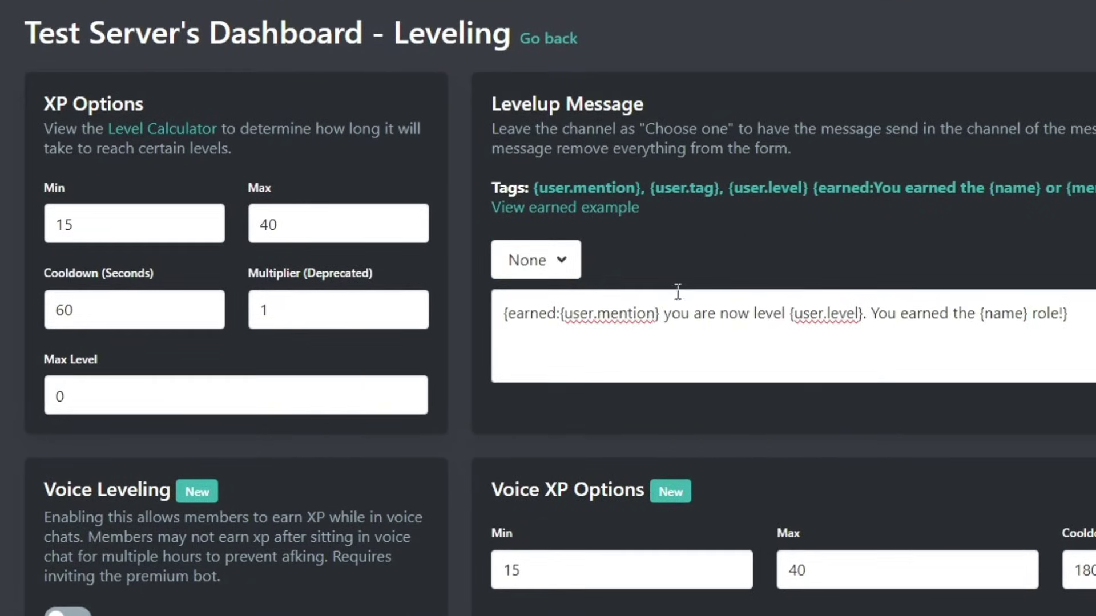
left_click(565, 280)
left_click(580, 313)
left_click(574, 268)
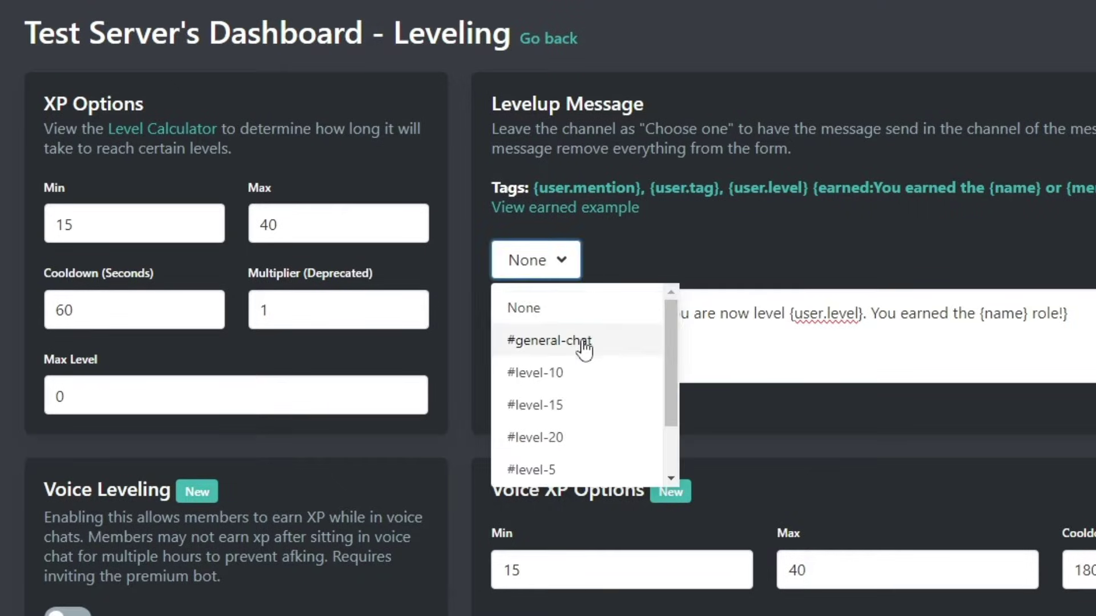
left_click(565, 274)
Clear the entire levelup message text and undo the deletion
left_click_drag(1087, 360, 464, 318)
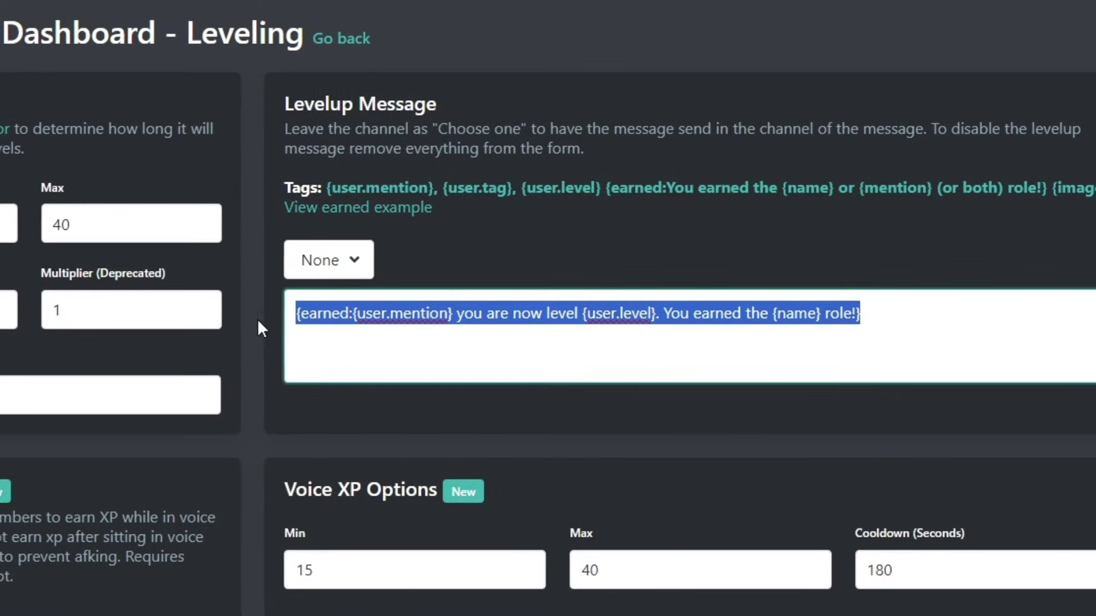
key("BackSpace")
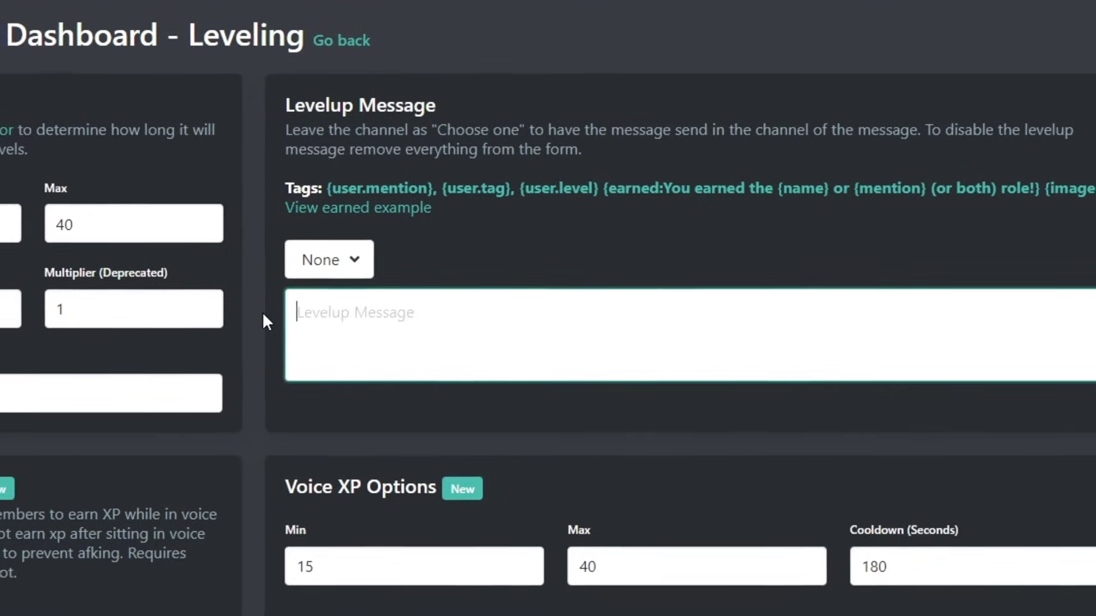
key("ctrl+z")
Add the Level 5 role as the reward for level 5 and turn off Stack Rewards
scroll(727, 292, "down", 5)
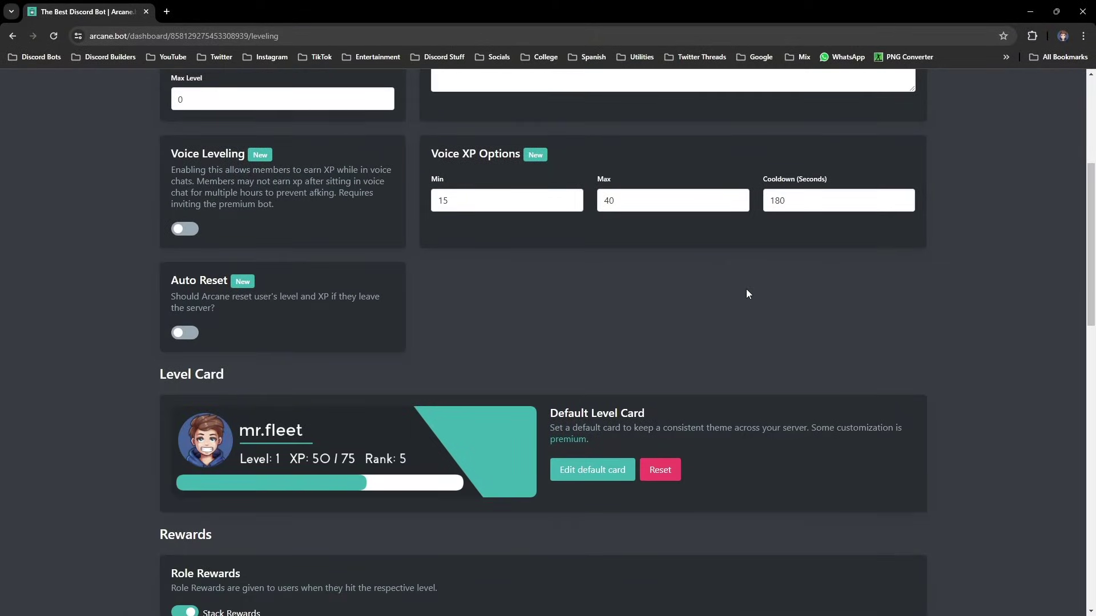
scroll(746, 289, "down", 6)
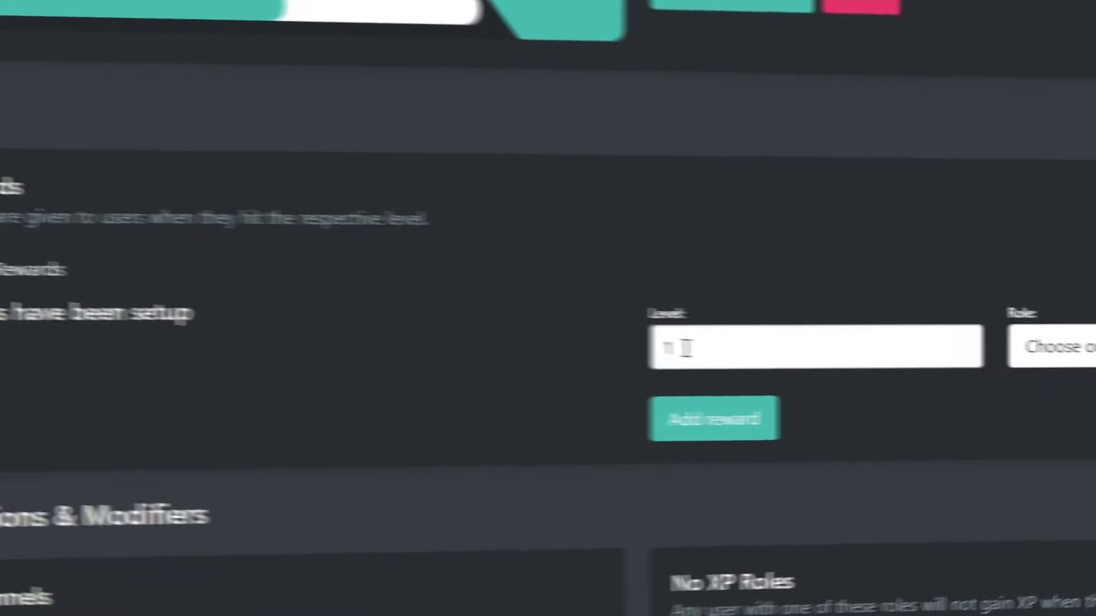
key("BackSpace")
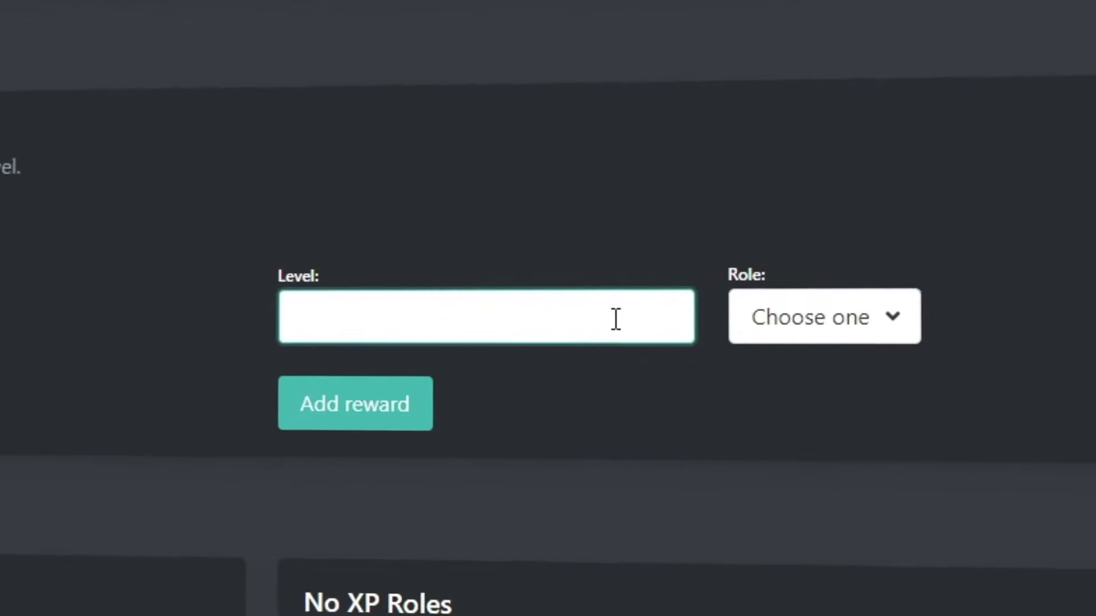
type("5")
left_click(833, 328)
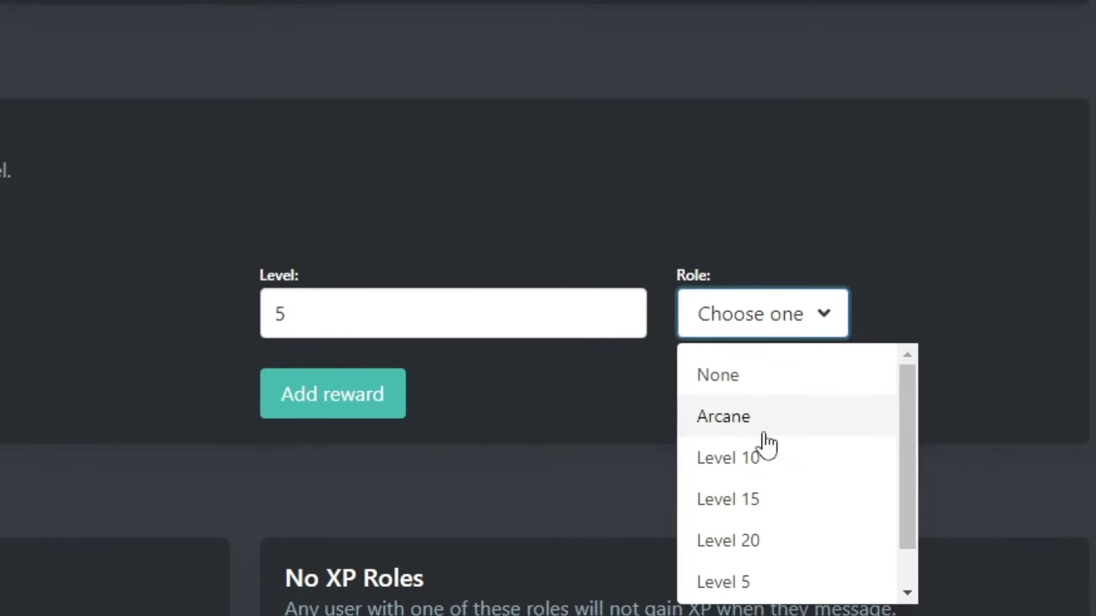
left_click(772, 592)
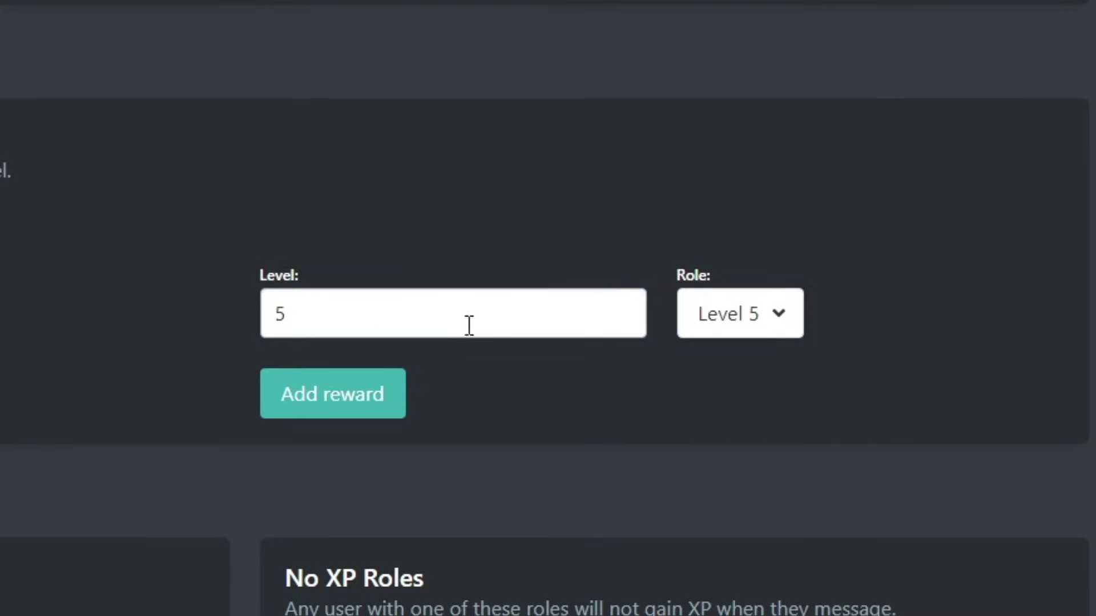
left_click(314, 397)
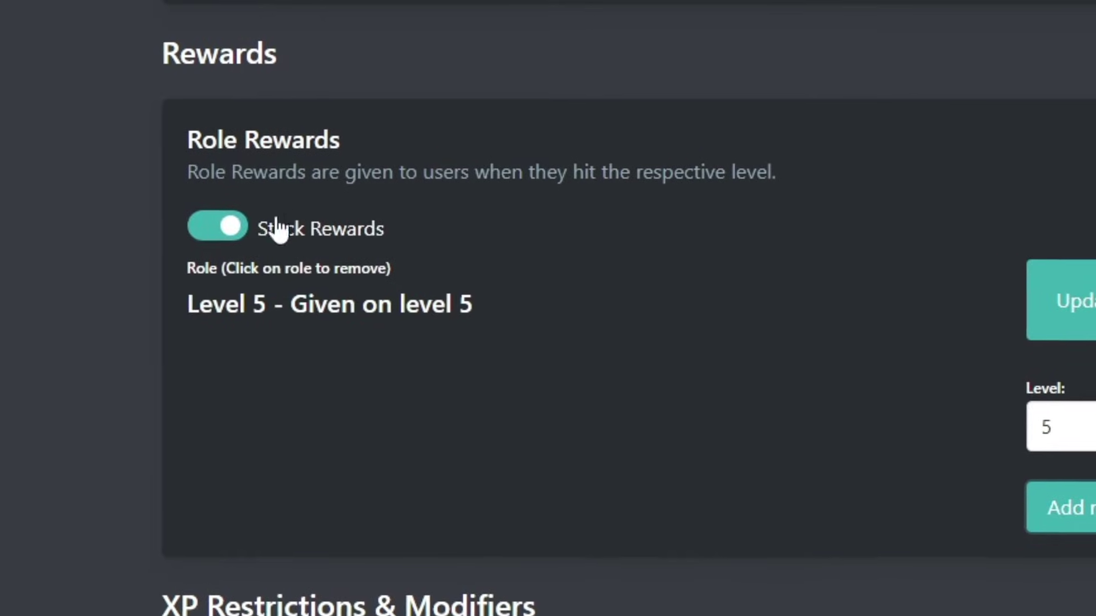
left_click(220, 228)
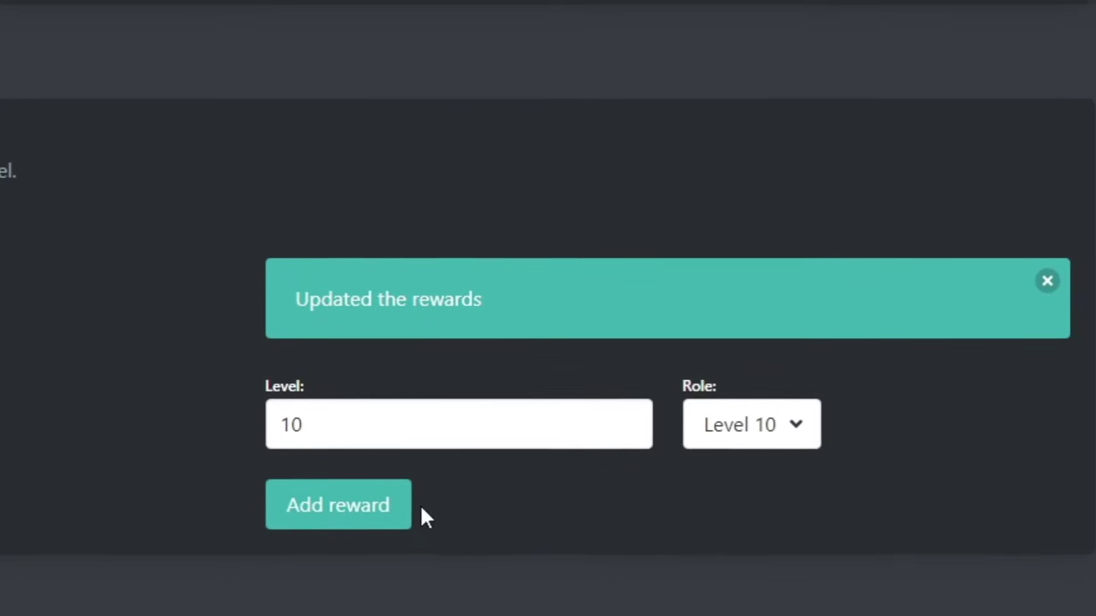
Add the Level 10 role as the level 10 reward and the Level 15 role as the level 15 reward
left_click(518, 440)
key("BackSpace")
type("5")
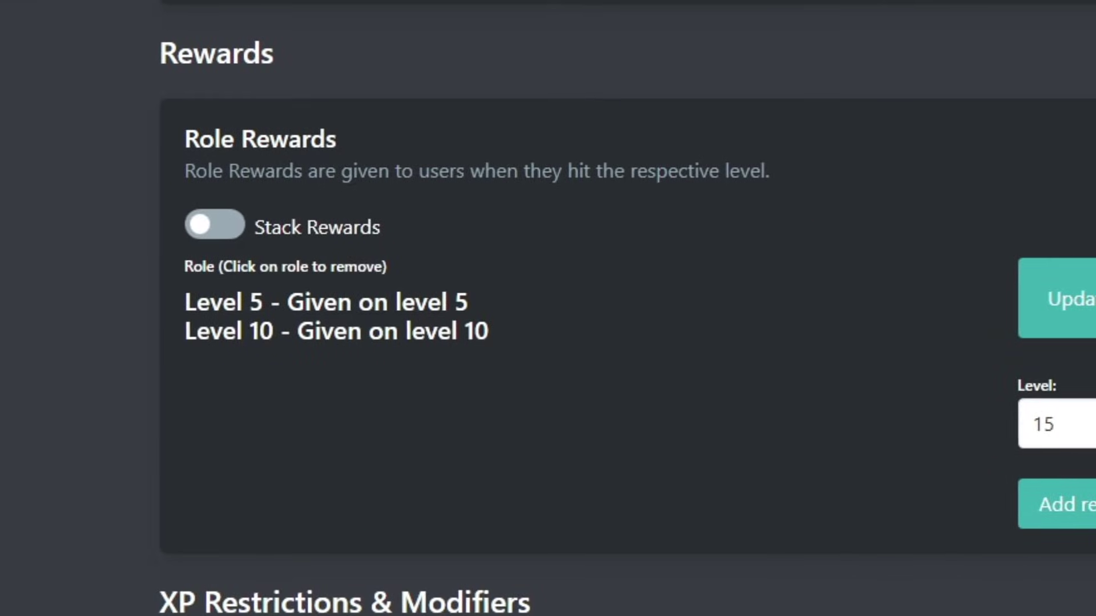
key("Return")
left_click(1057, 384)
left_click(1039, 536)
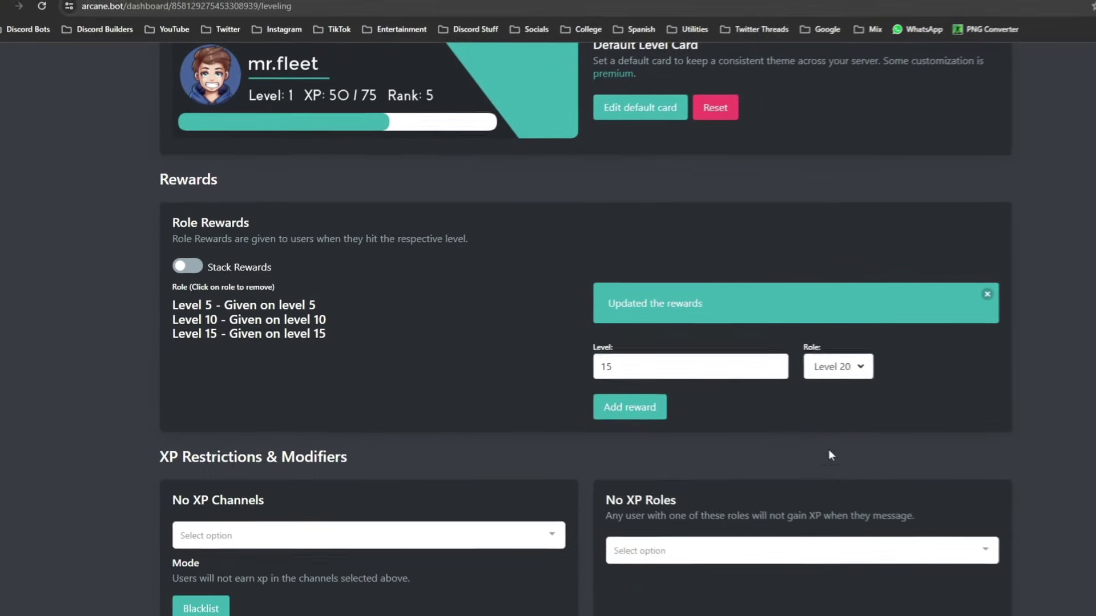
Add the Level 20 role as the role reward for level 20
left_click(666, 371)
key("BackSpace")
key("BackSpace")
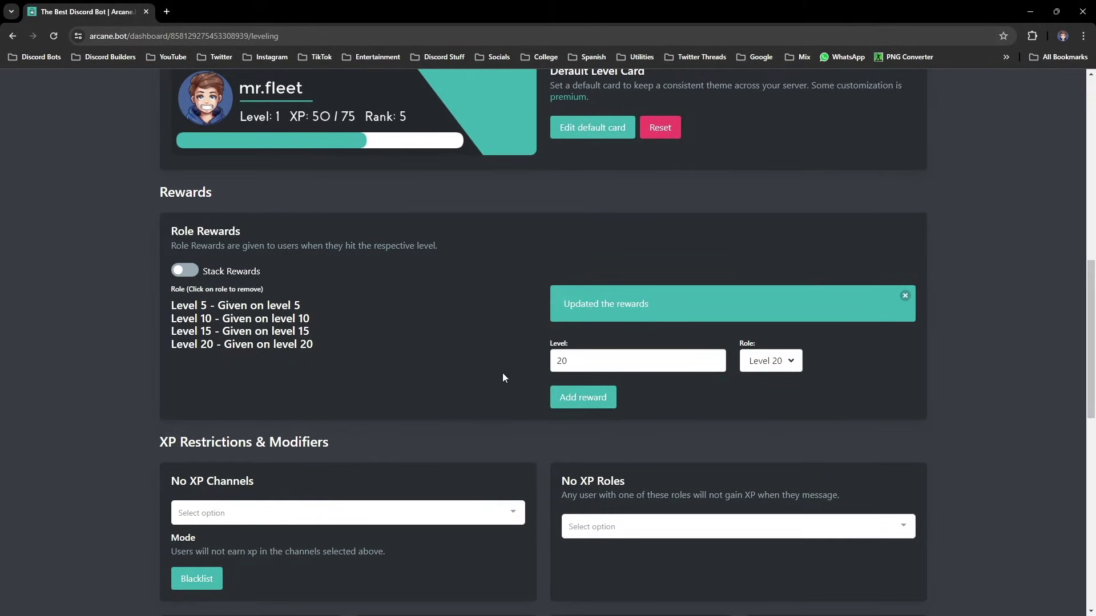
Calculate the messages, XP and time needed for level 20 in the Level Calculator, and return to the Leveling configuration
scroll(372, 363, "up", 10)
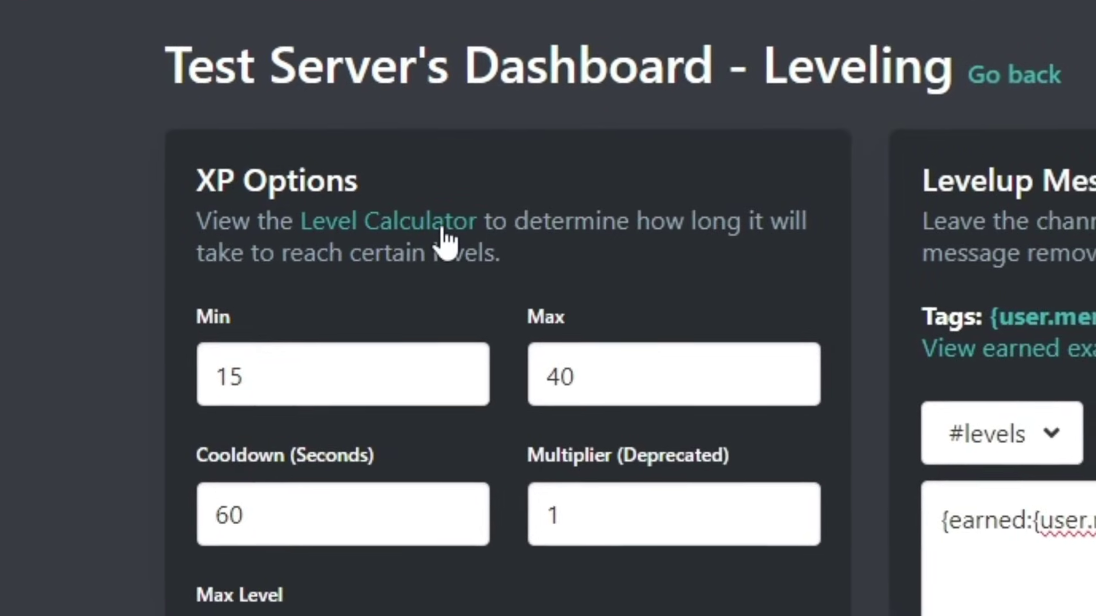
left_click(443, 230)
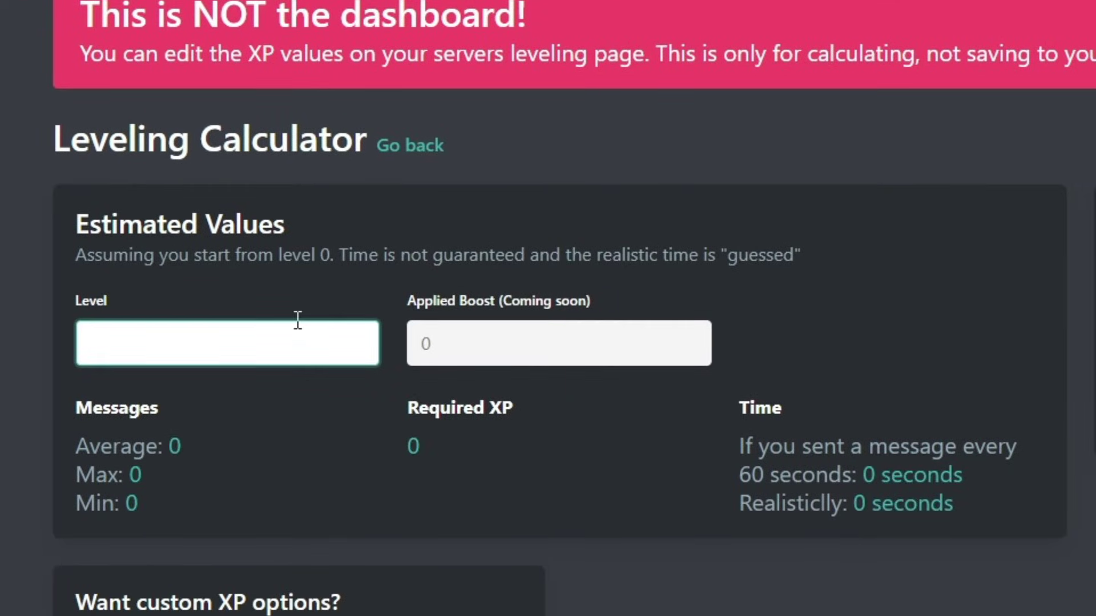
type("20")
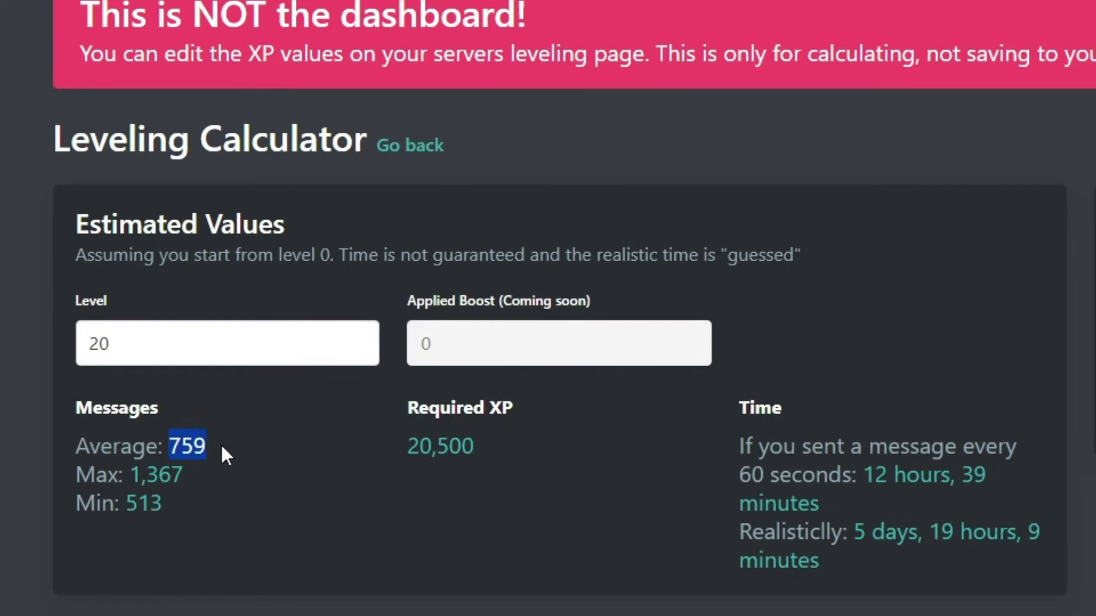
left_click(356, 443)
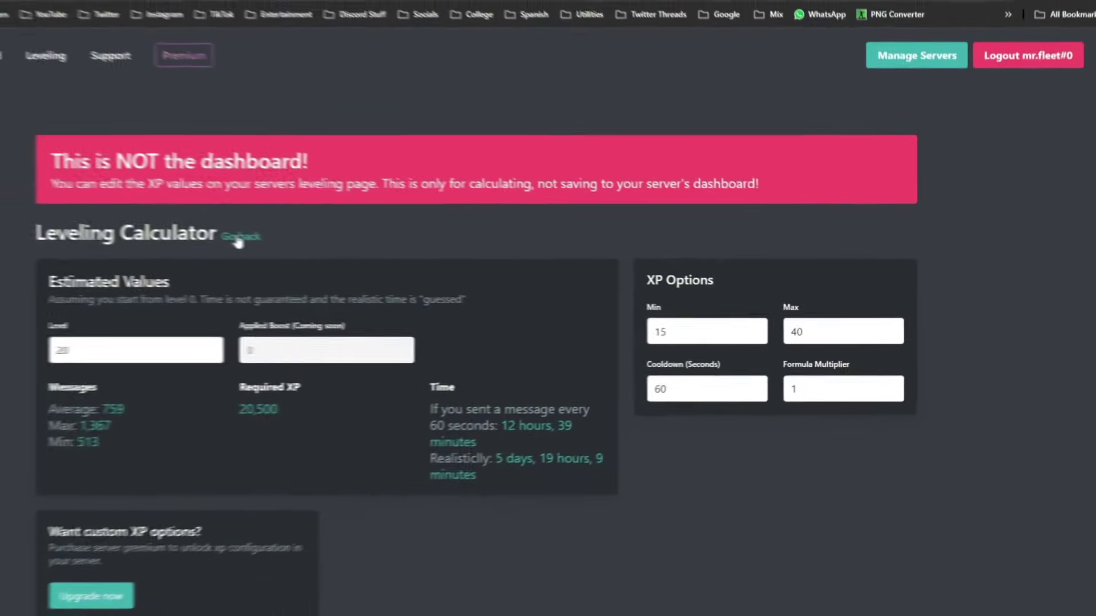
left_click(238, 239)
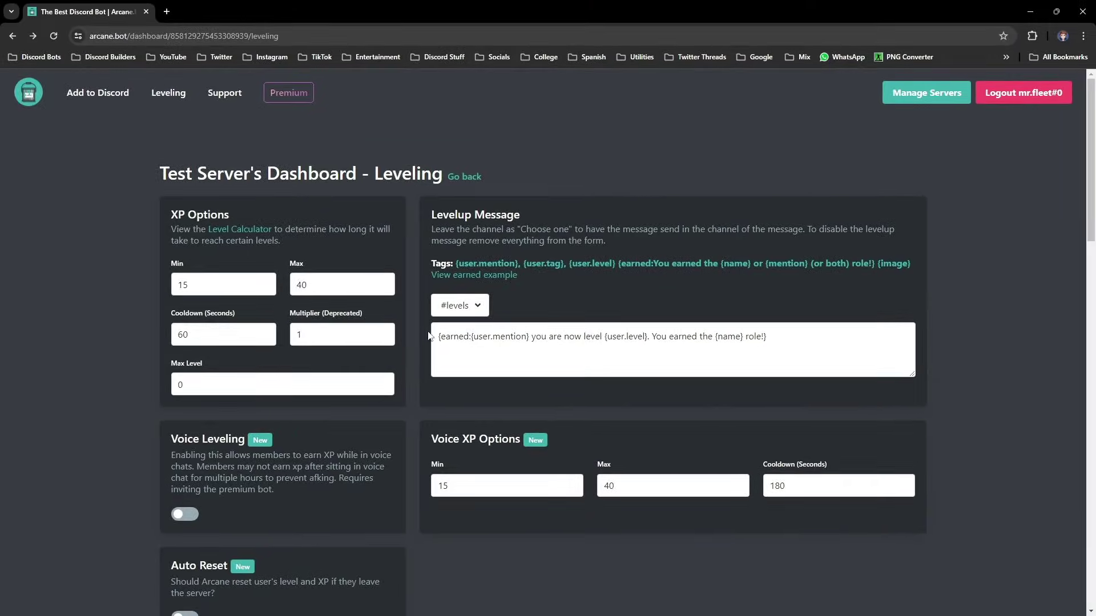
Blacklist #levels and #no-xp as No XP Channels
scroll(428, 335, "down", 9)
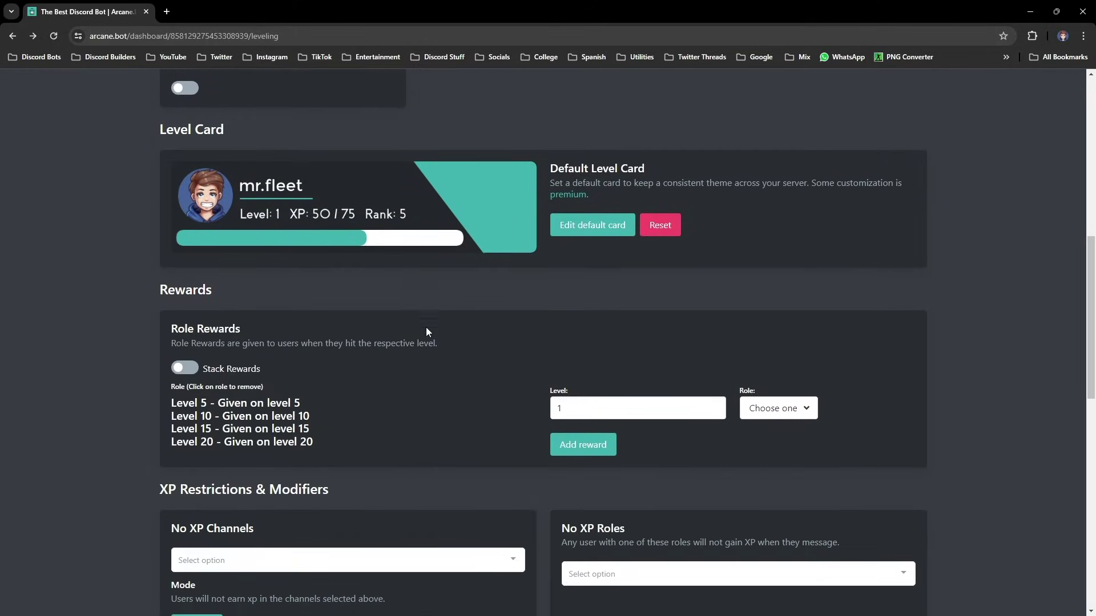
scroll(426, 327, "down", 4)
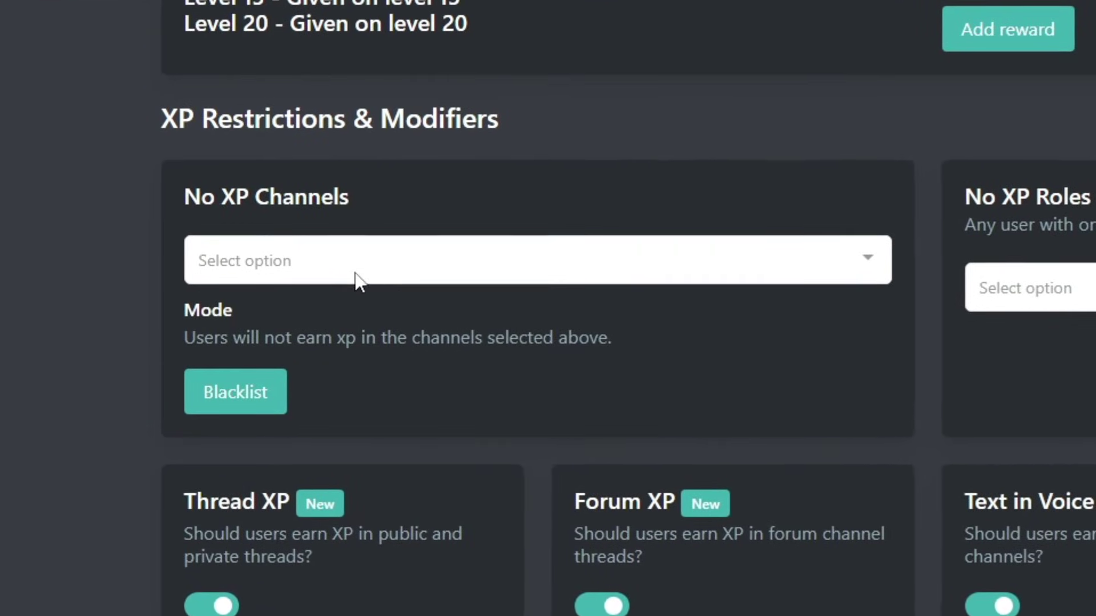
left_click(355, 280)
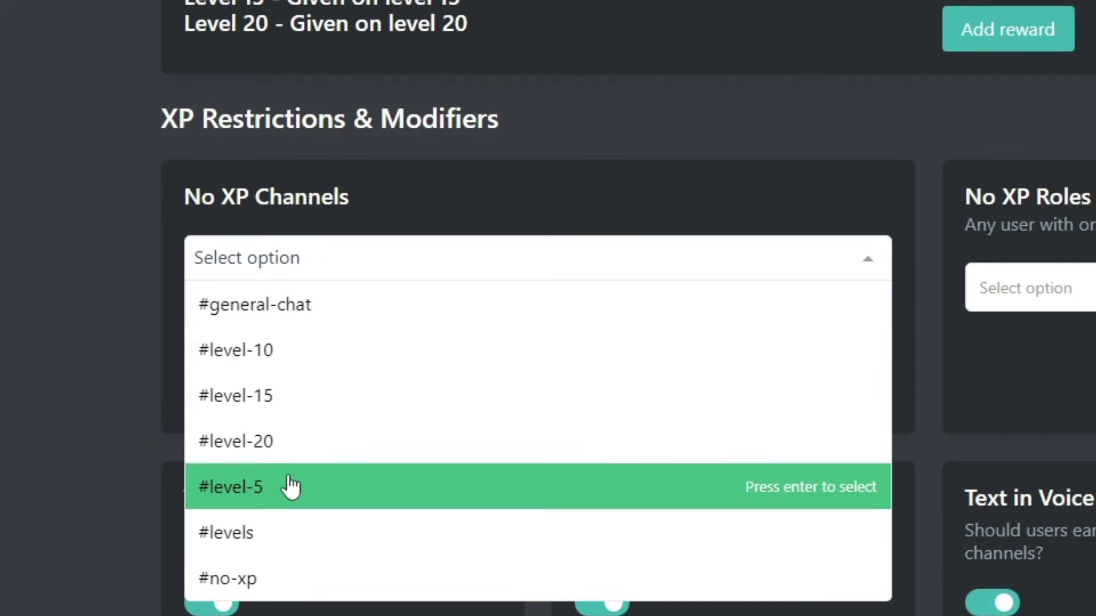
left_click(281, 547)
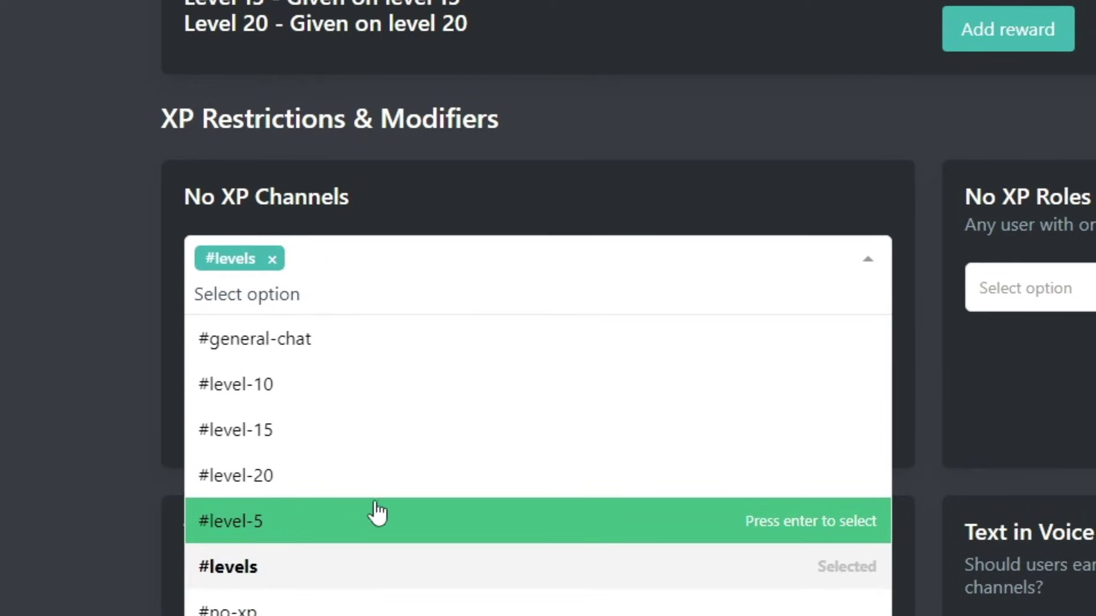
scroll(320, 562, "down", 2)
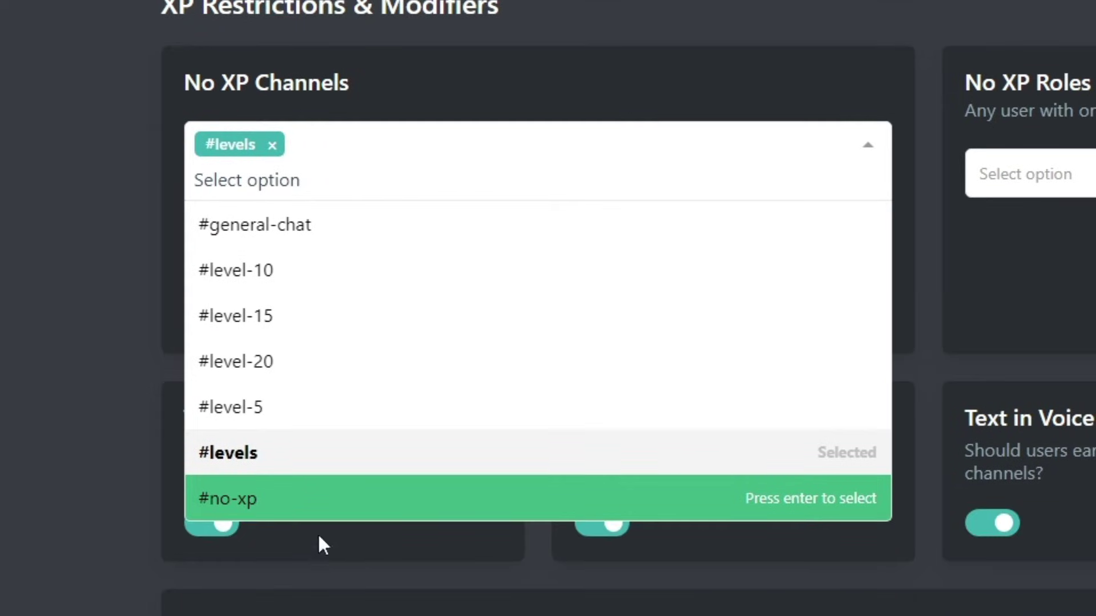
left_click(293, 510)
left_click(120, 163)
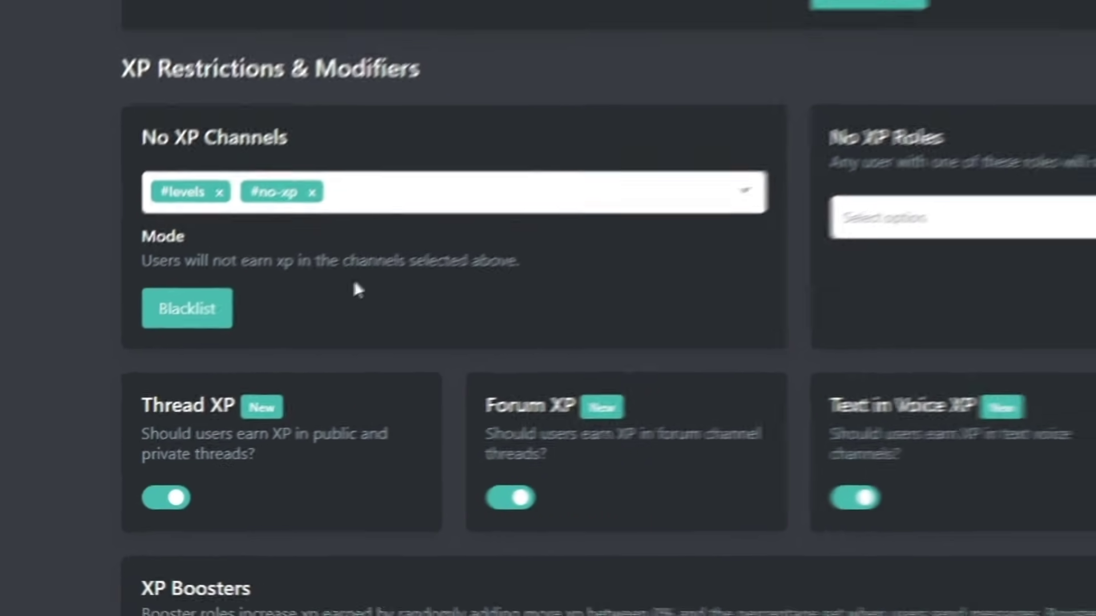
Add a 10% XP booster for the Test role
scroll(343, 352, "down", 1)
scroll(354, 342, "down", 4)
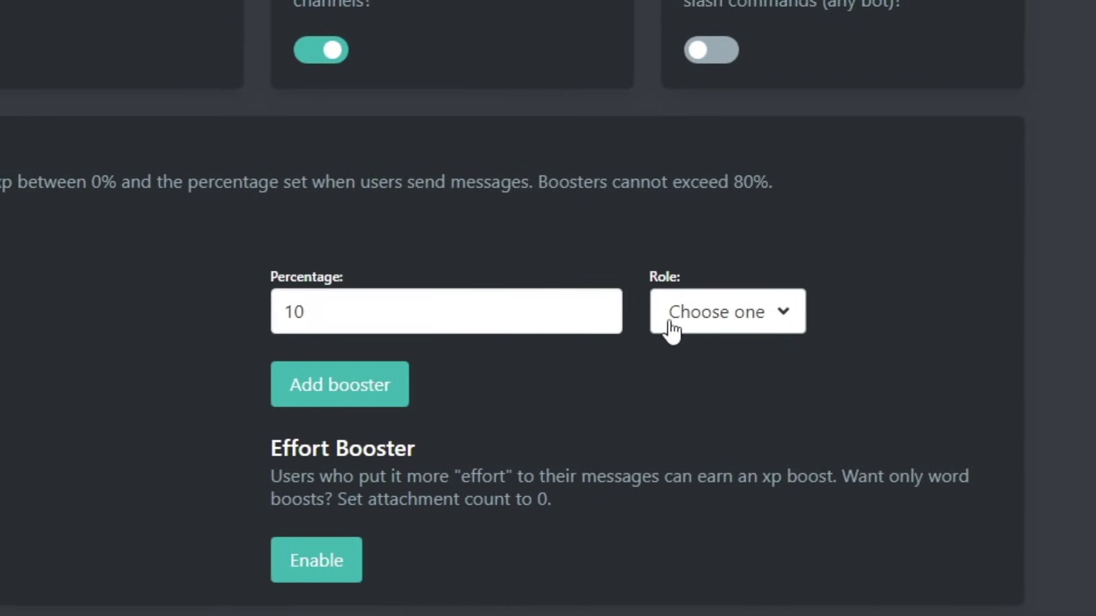
left_click(742, 318)
scroll(724, 533, "down", 1)
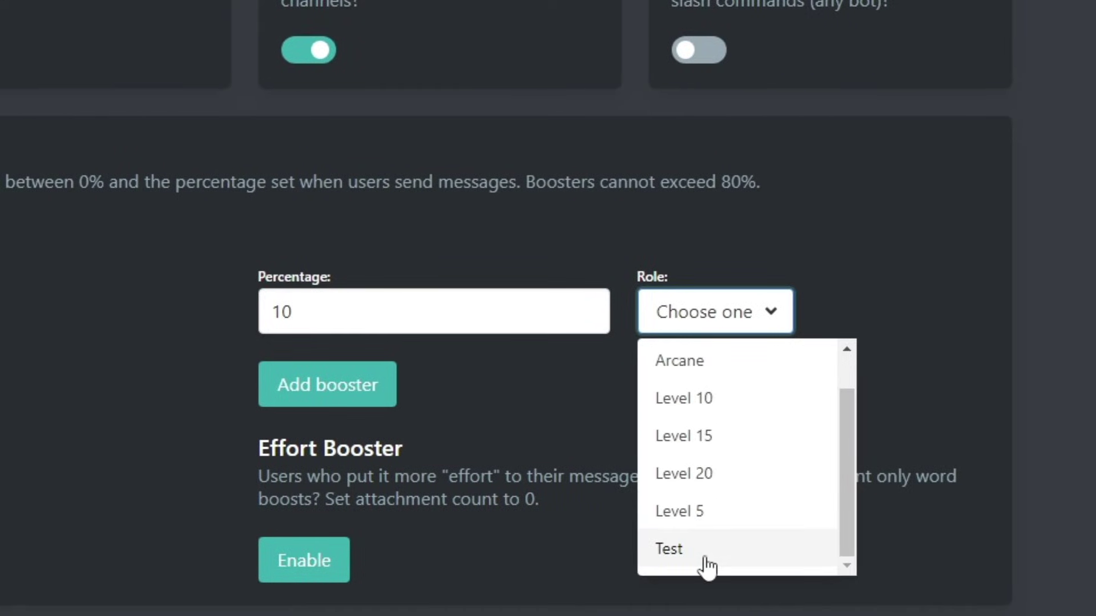
left_click(707, 549)
left_click(355, 388)
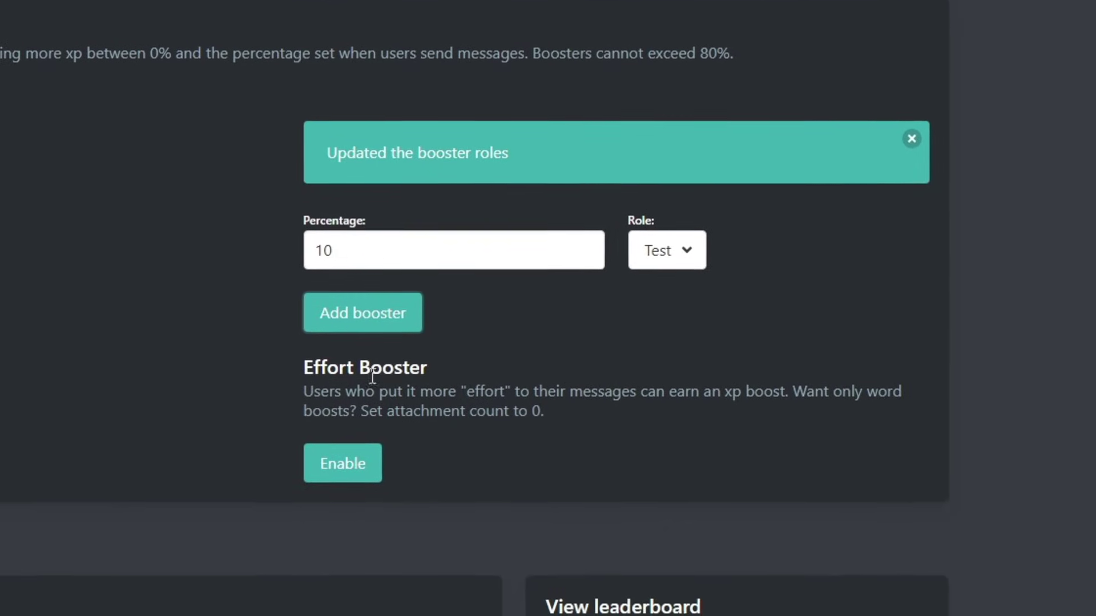
Enable the Effort Booster and review its word count, attachment count and boost percent settings
left_click(353, 466)
scroll(374, 339, "down", 3)
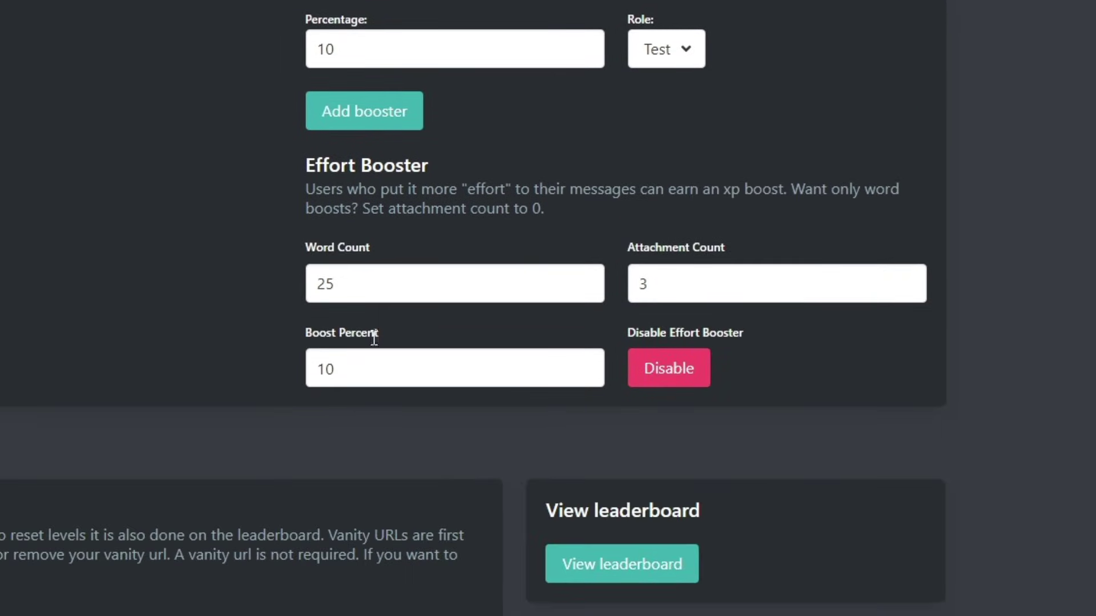
left_click(389, 285)
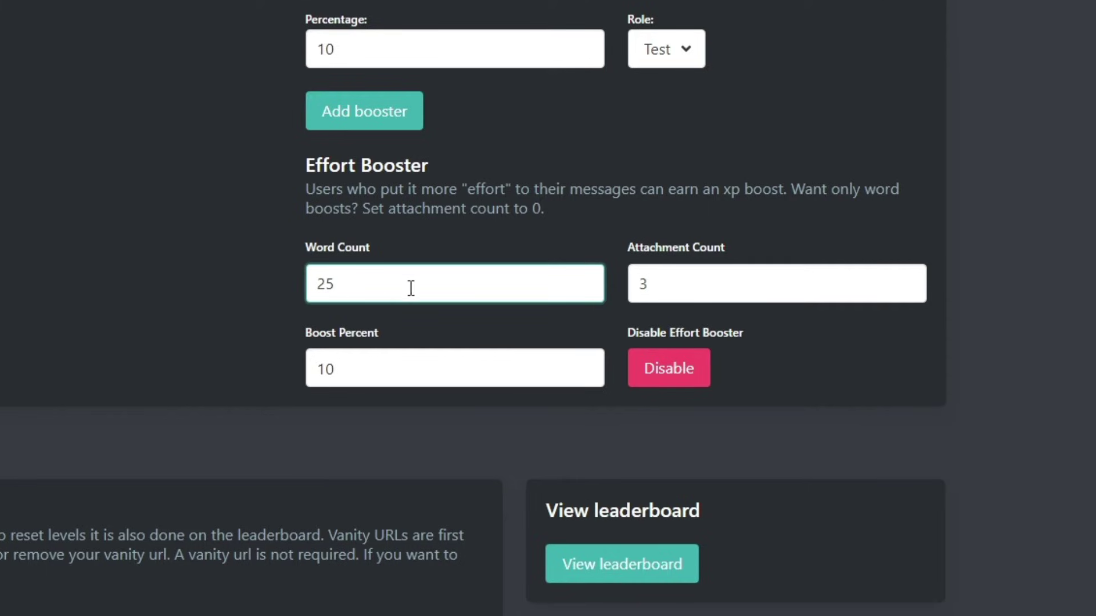
left_click(672, 286)
left_click(342, 360)
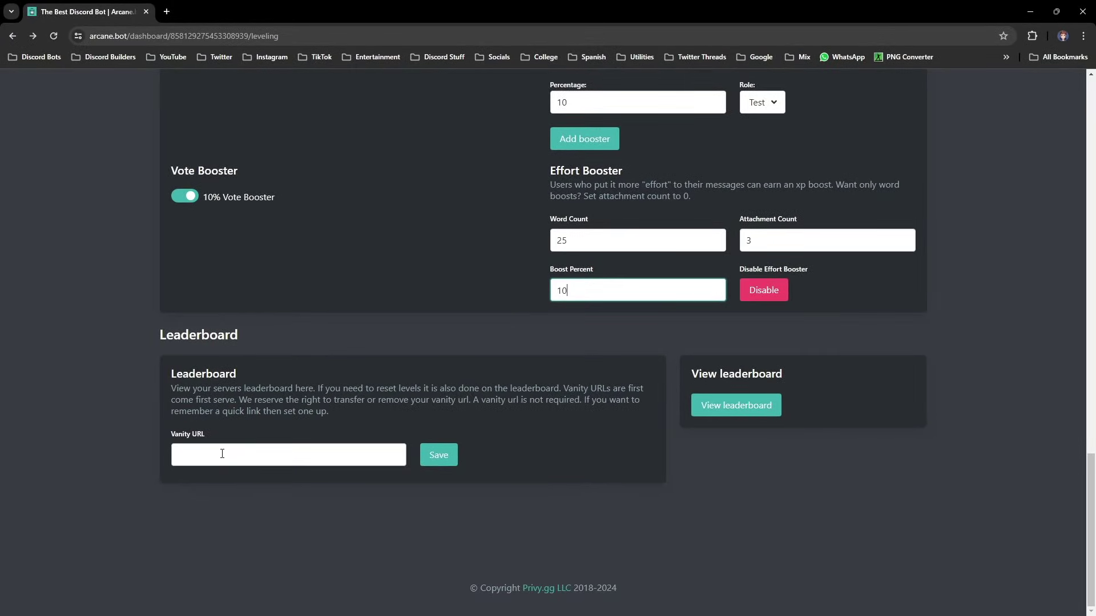
Save "subscribetofleet" as the leaderboard's vanity URL and return to Test Server's main dashboard
left_click(222, 454)
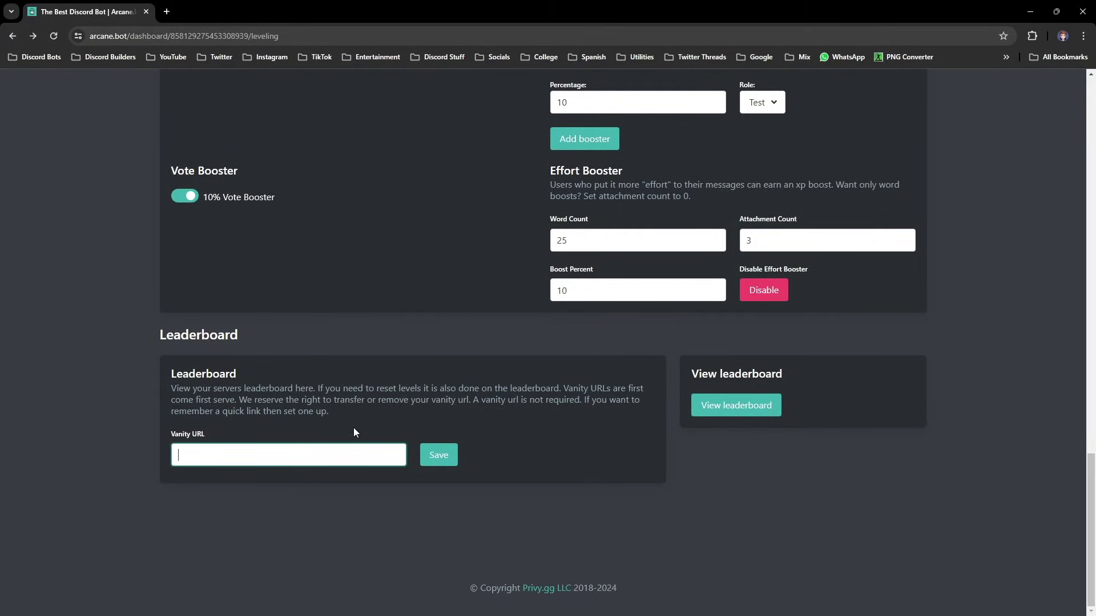
type("subscribetofleet")
left_click(448, 461)
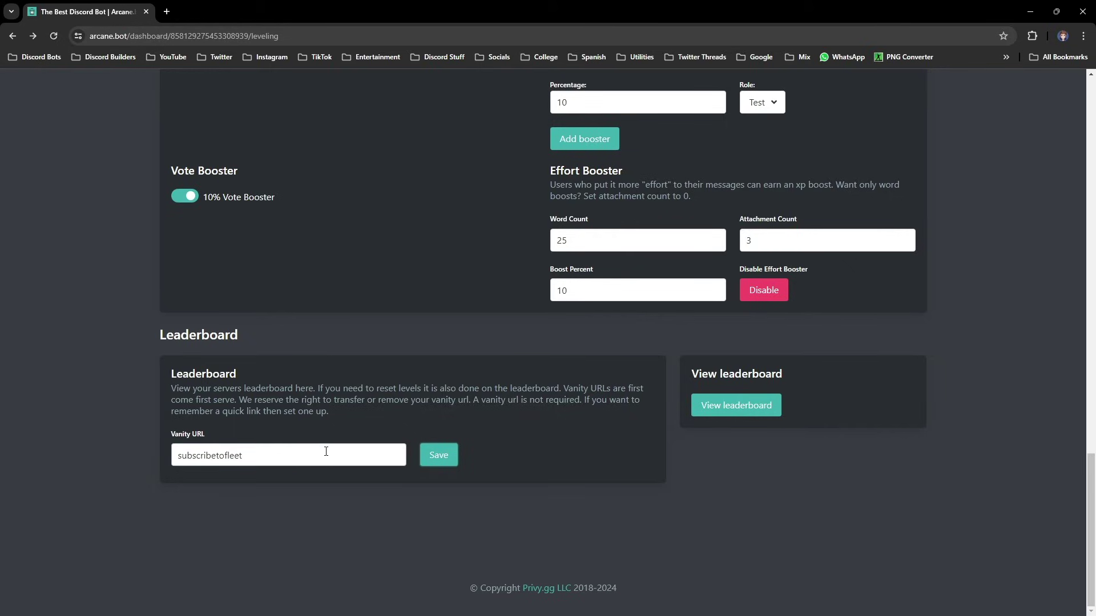
scroll(615, 401, "up", 15)
left_click(474, 178)
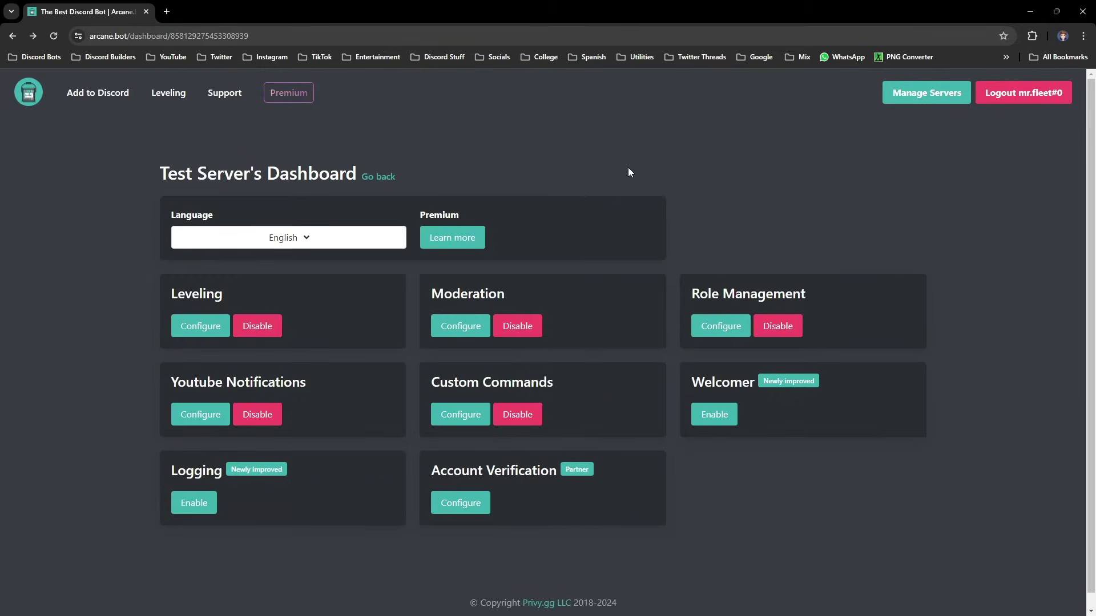
Disable the Role Management, Moderation, Youtube Notifications and Custom Commands modules for Test Server
left_click(776, 324)
left_click(400, 363)
left_click(517, 325)
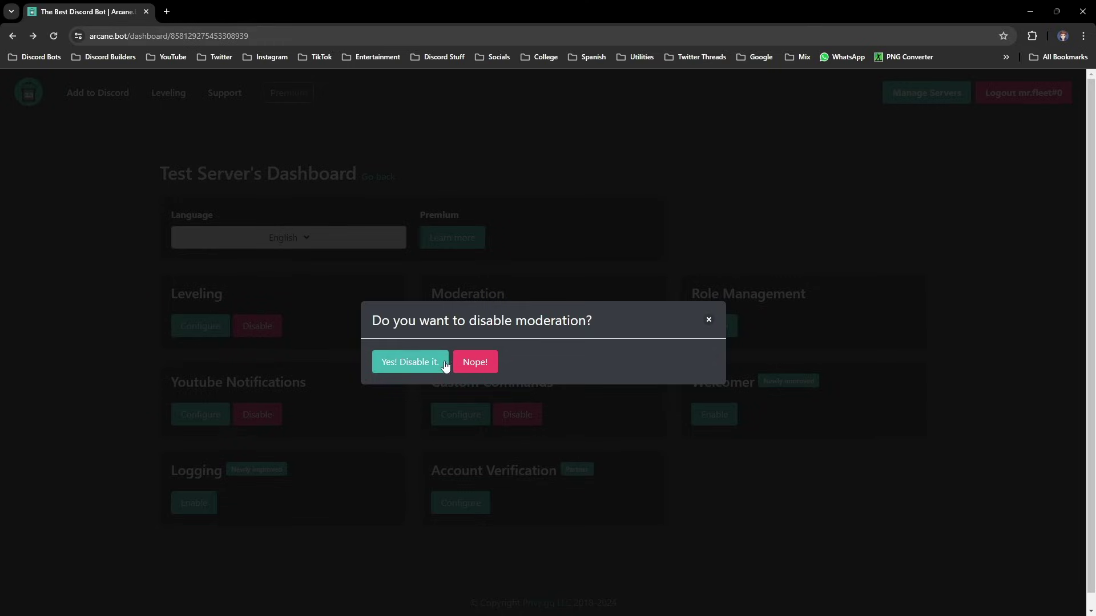
left_click(410, 362)
left_click(259, 415)
left_click(391, 374)
left_click(517, 415)
left_click(410, 362)
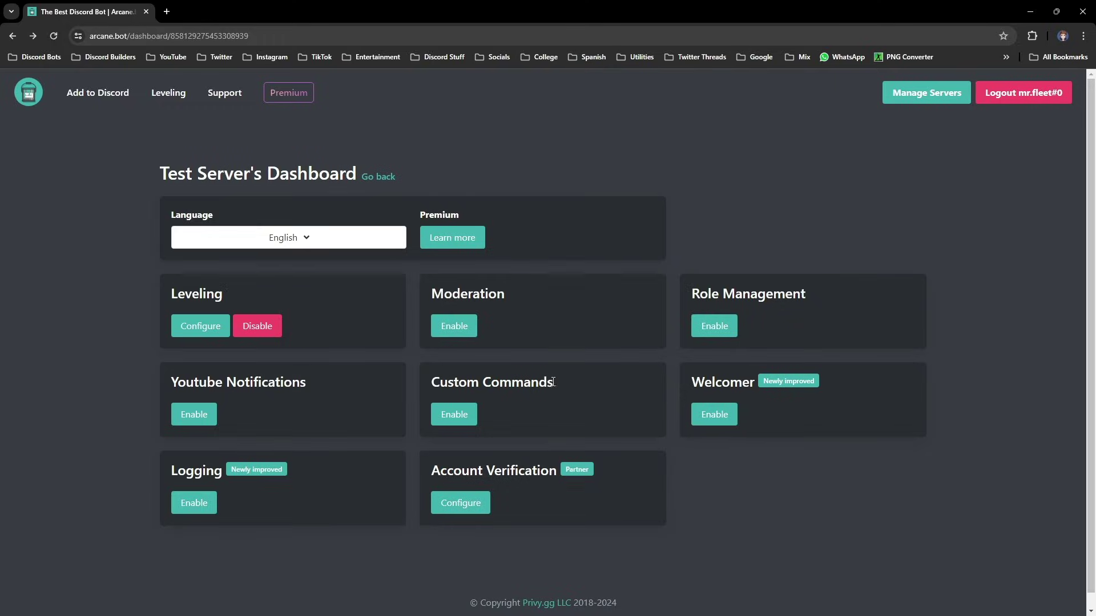
Switch to Discord and open Arcane's integration page in Test Server's settings
left_click(1030, 11)
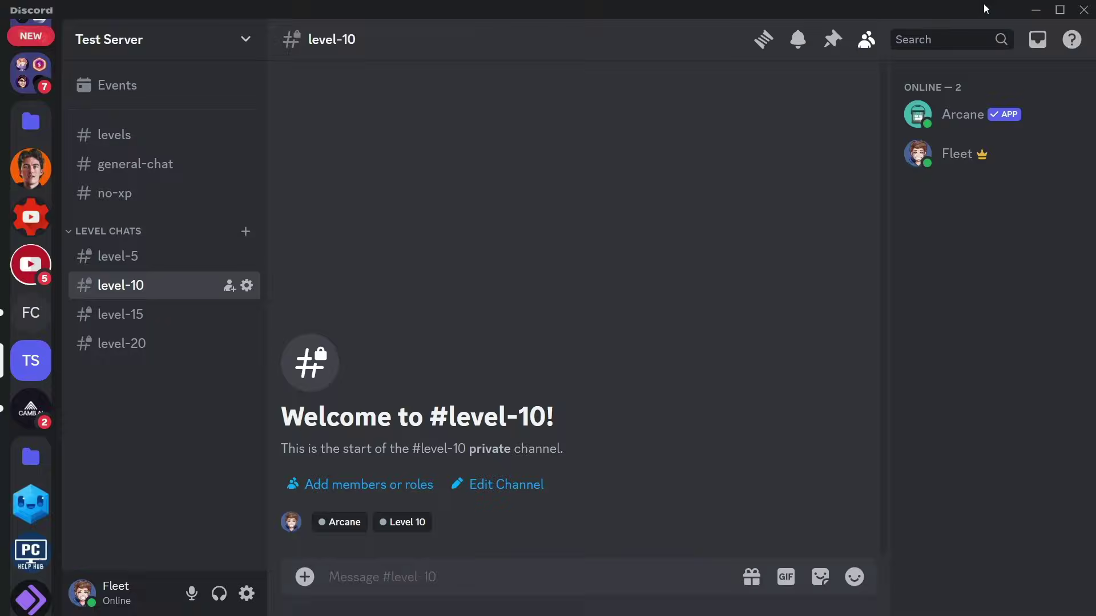
left_click(143, 256)
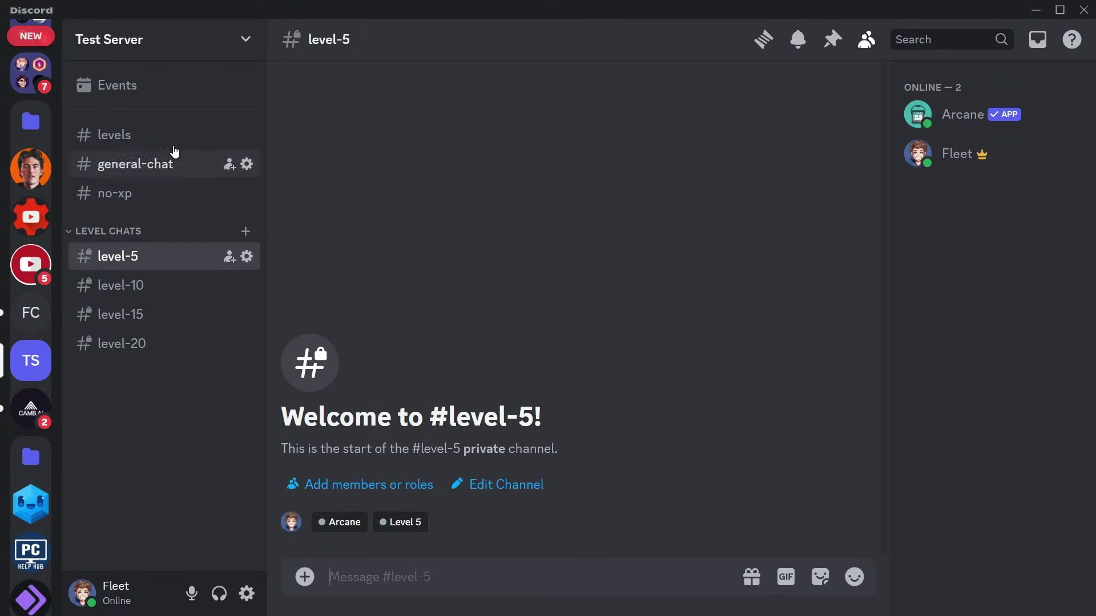
left_click(171, 40)
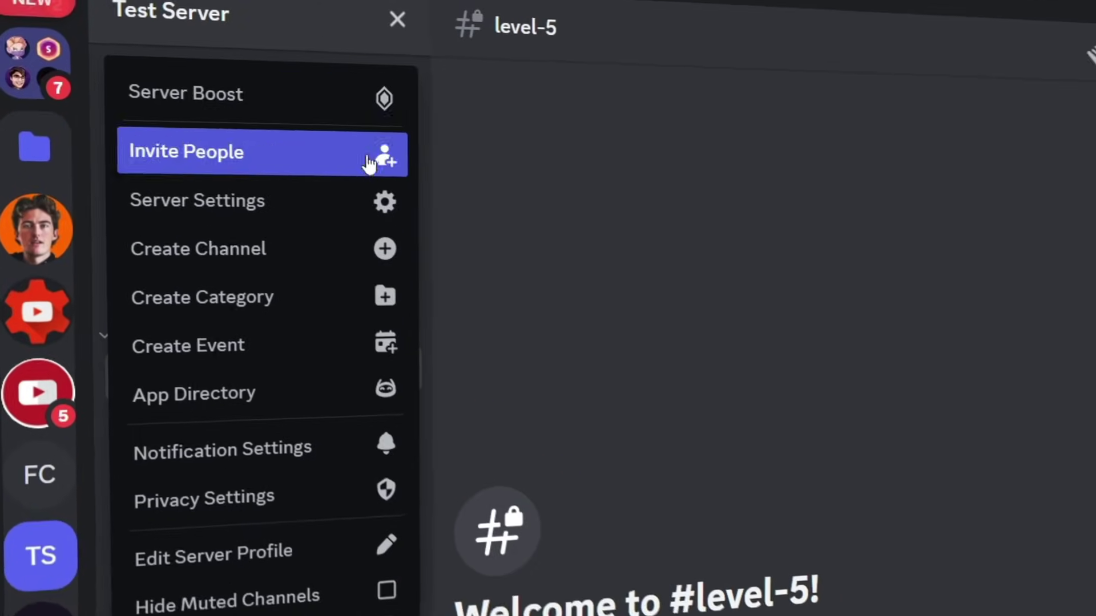
left_click(291, 202)
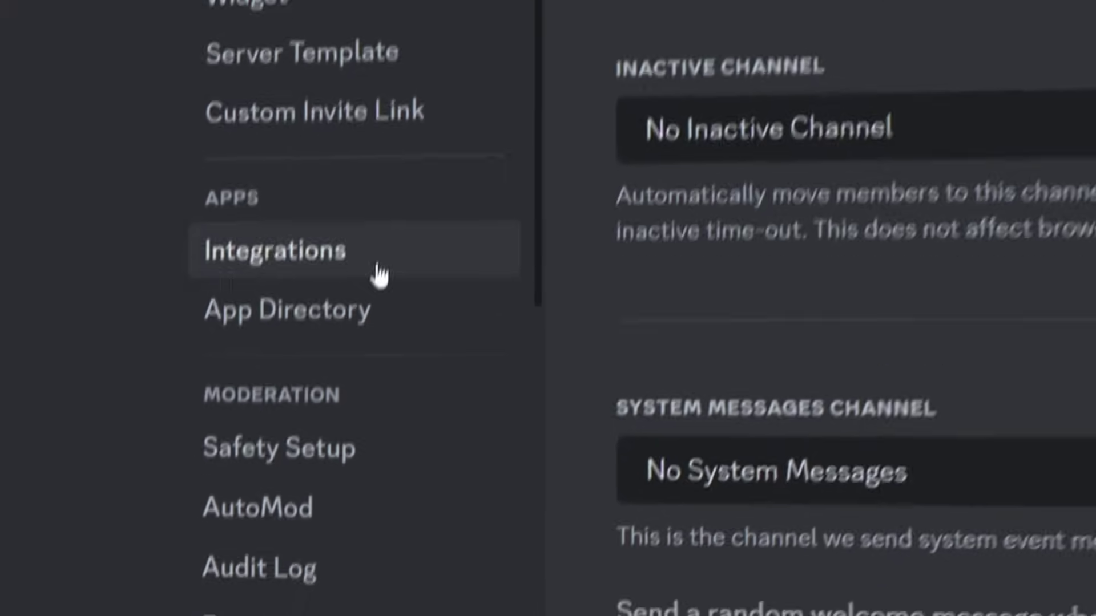
left_click(376, 260)
left_click(511, 485)
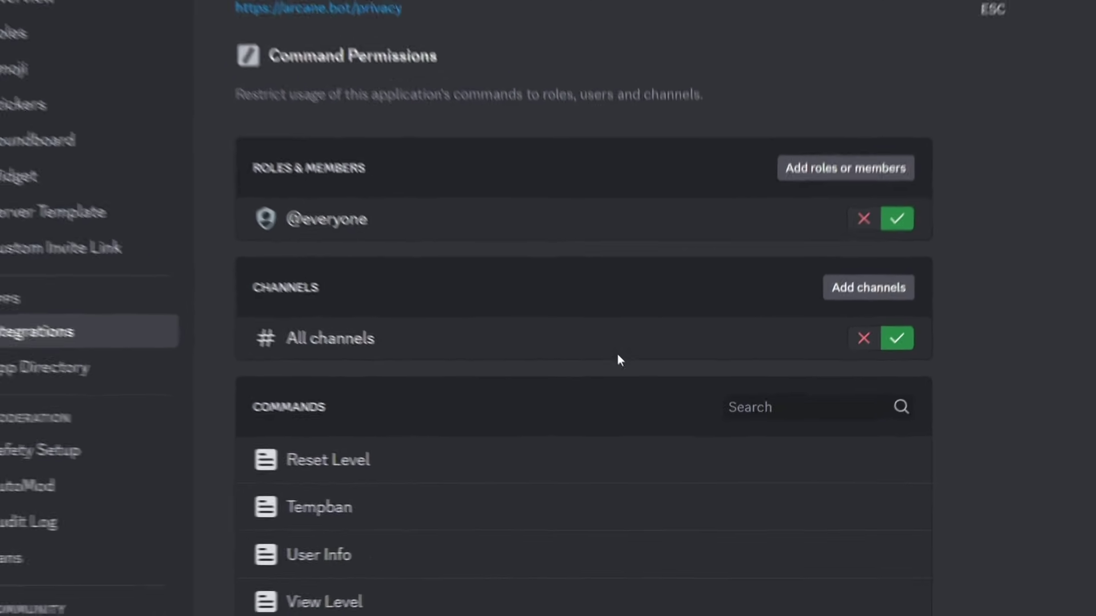
Deny Arcane's commands in all channels and add the #levels channel as an allowed exception
left_click(843, 381)
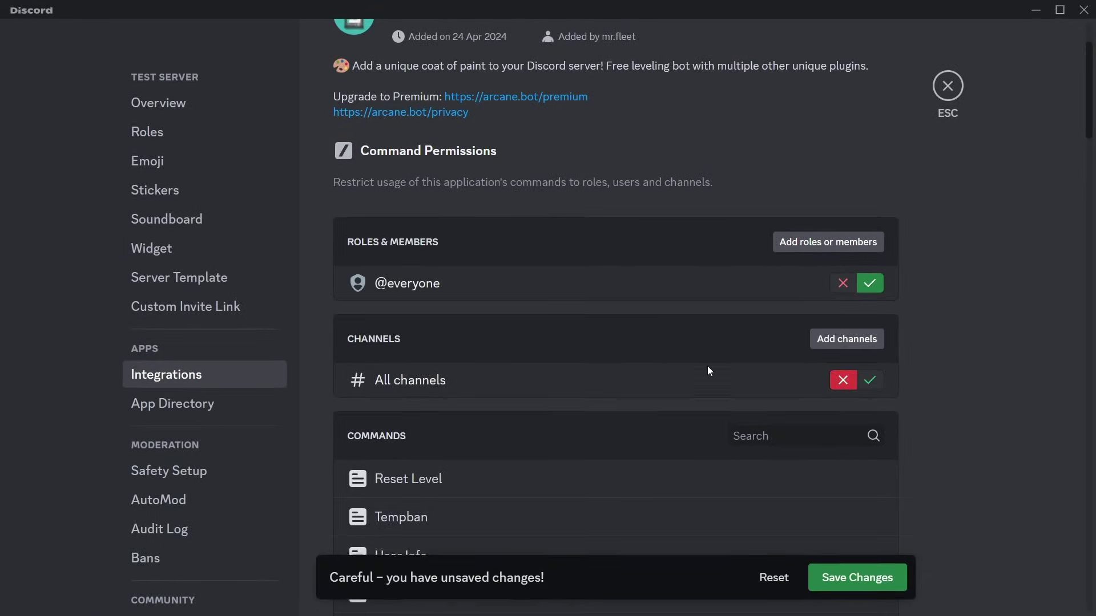
left_click(847, 339)
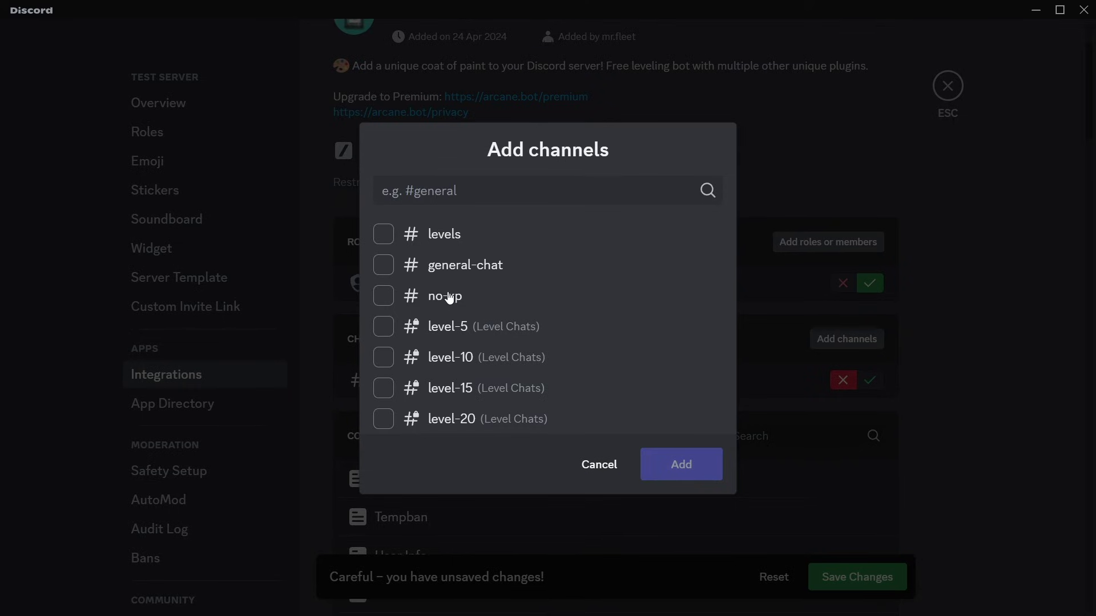
left_click(450, 244)
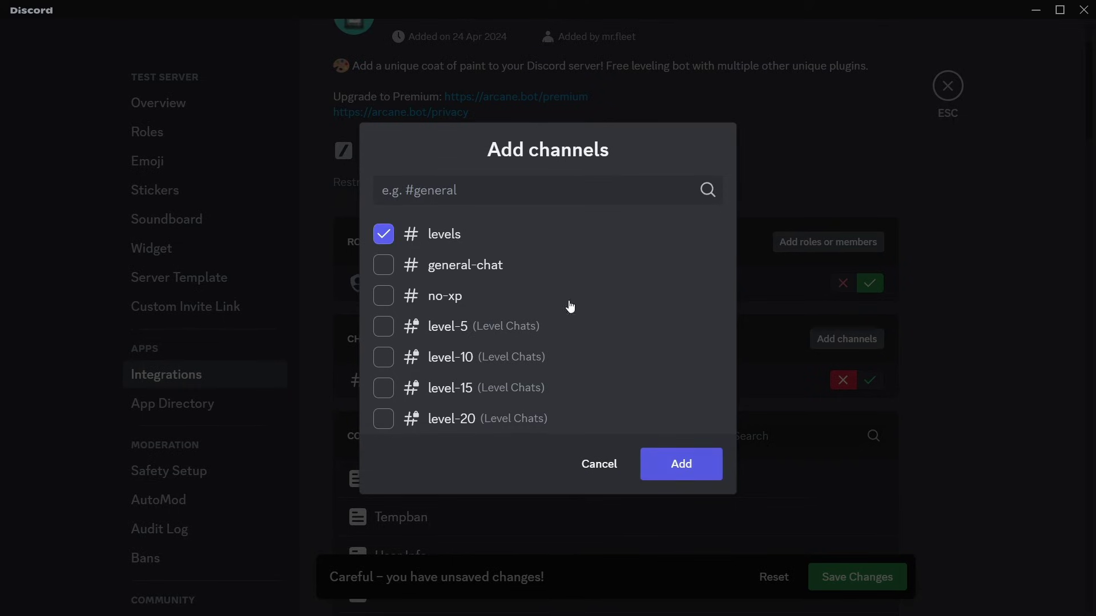
left_click(682, 465)
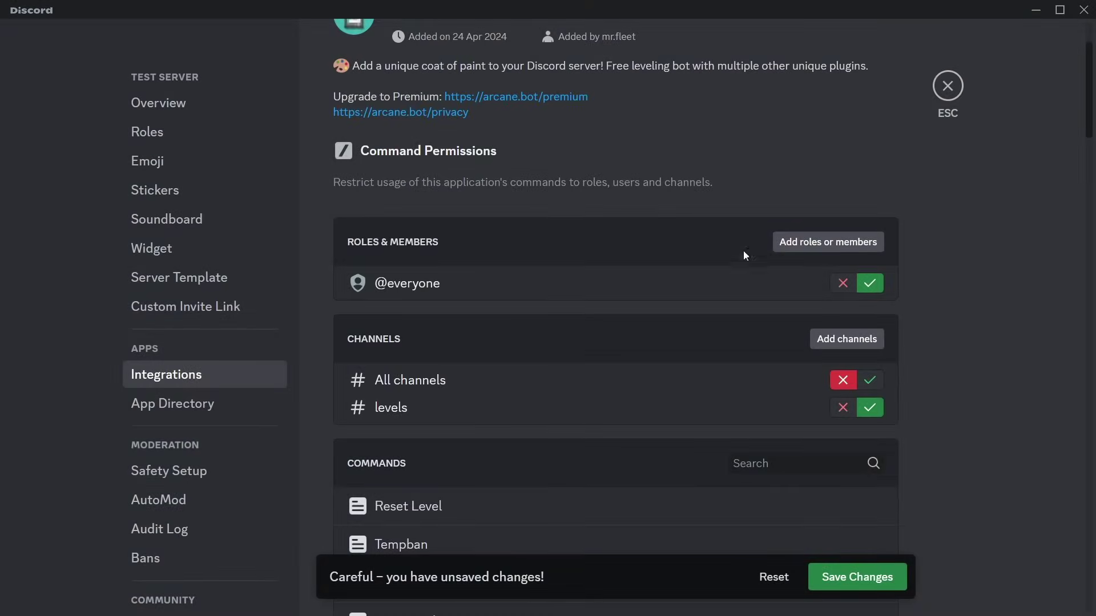
left_click(843, 284)
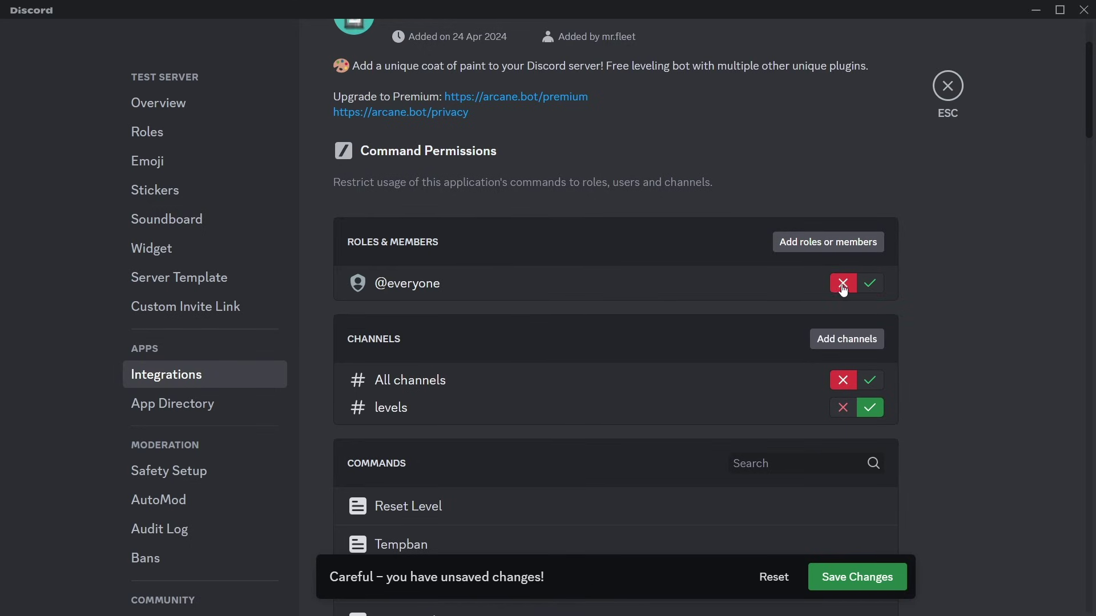
scroll(646, 378, "down", 9)
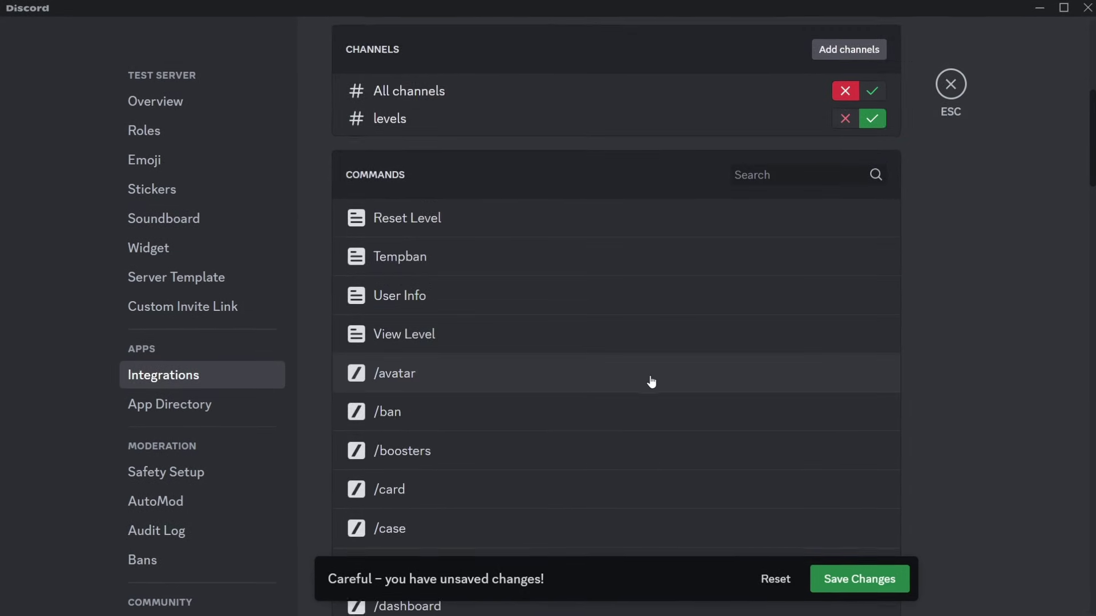
scroll(656, 381, "down", 4)
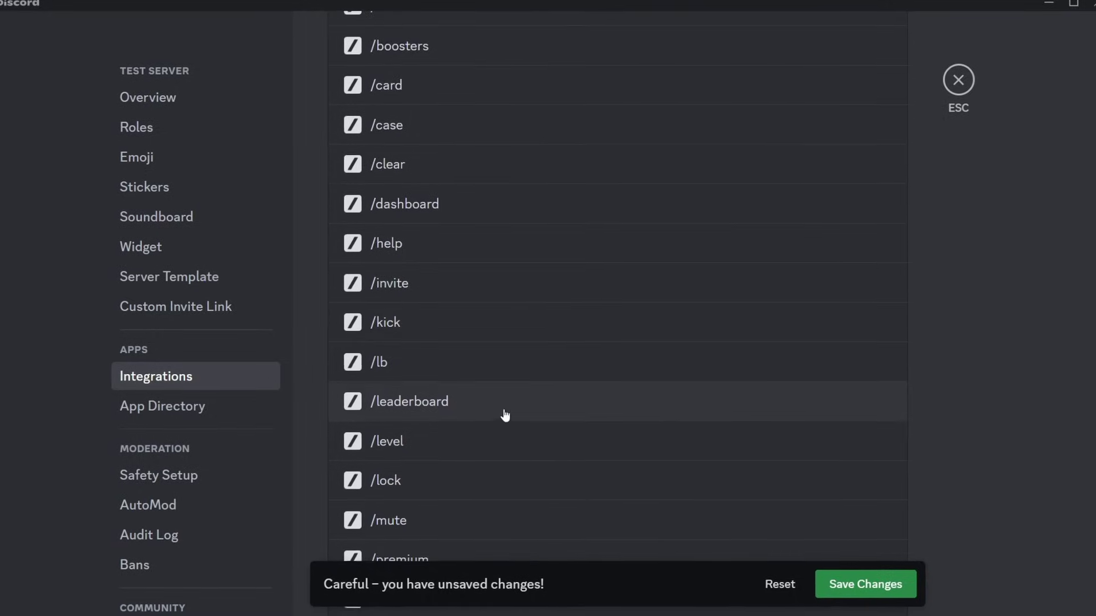
left_click(629, 396)
left_click(893, 588)
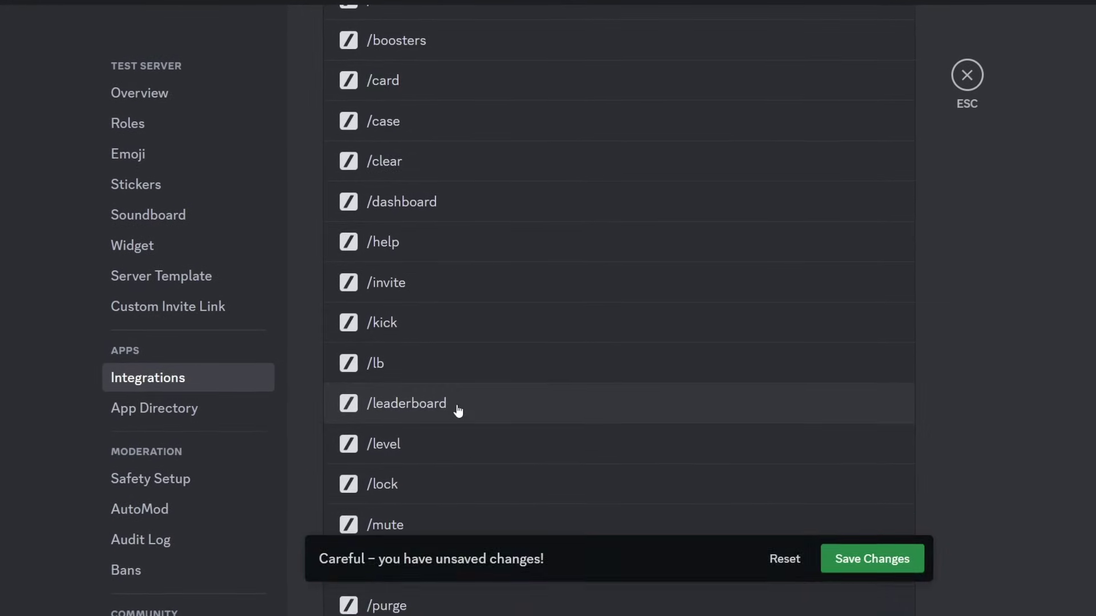
left_click(526, 405)
left_click(734, 214)
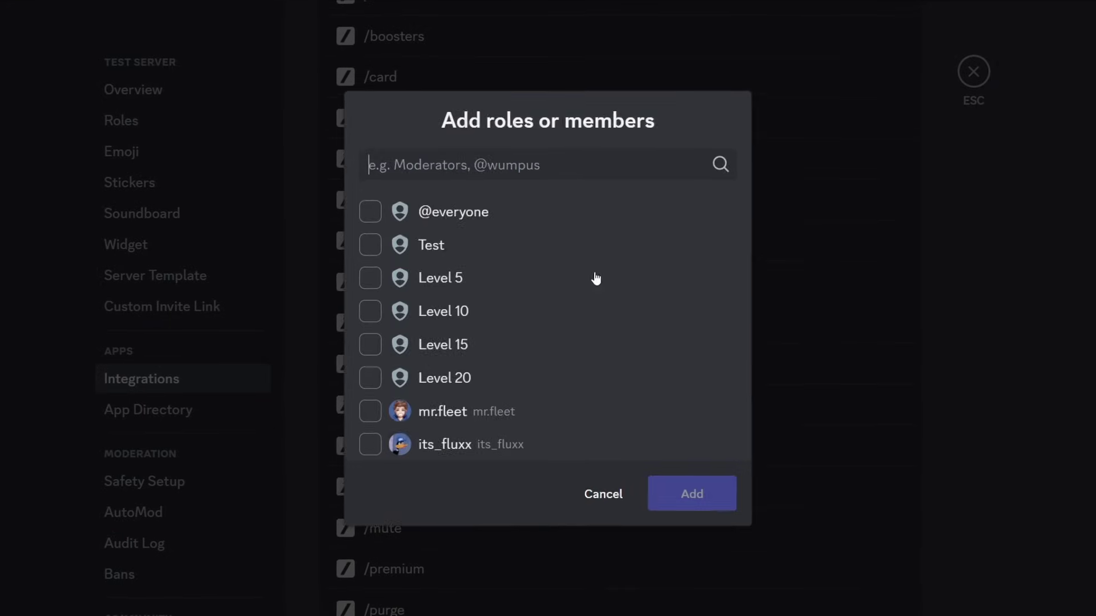
left_click(419, 214)
left_click(691, 492)
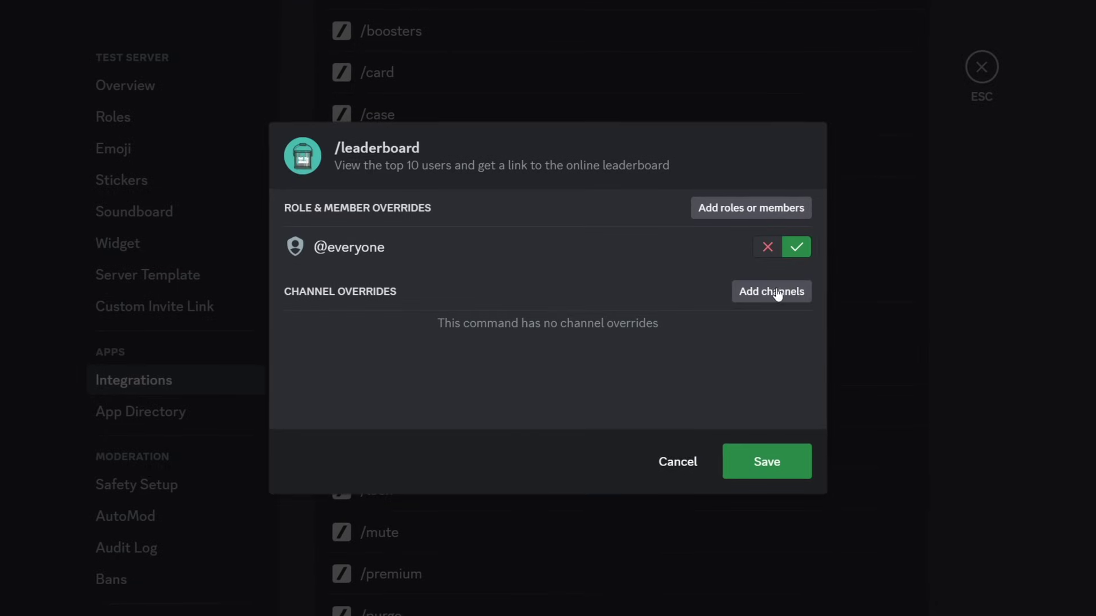
left_click(782, 461)
key("Escape")
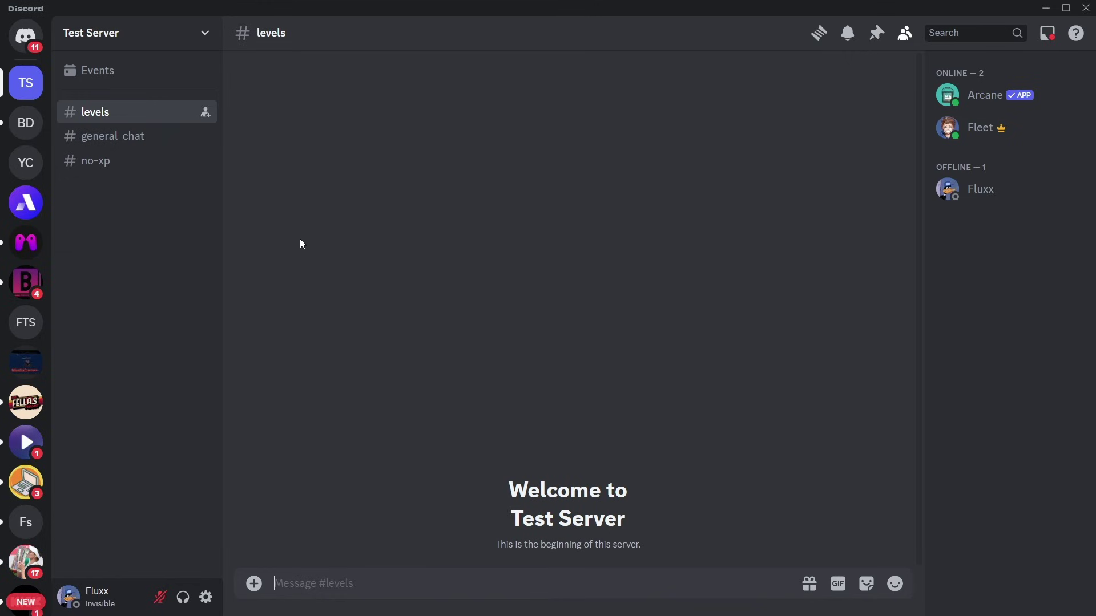
From a regular member's account, check which Arcane slash commands are offered in #levels, and clear the message box
type("/")
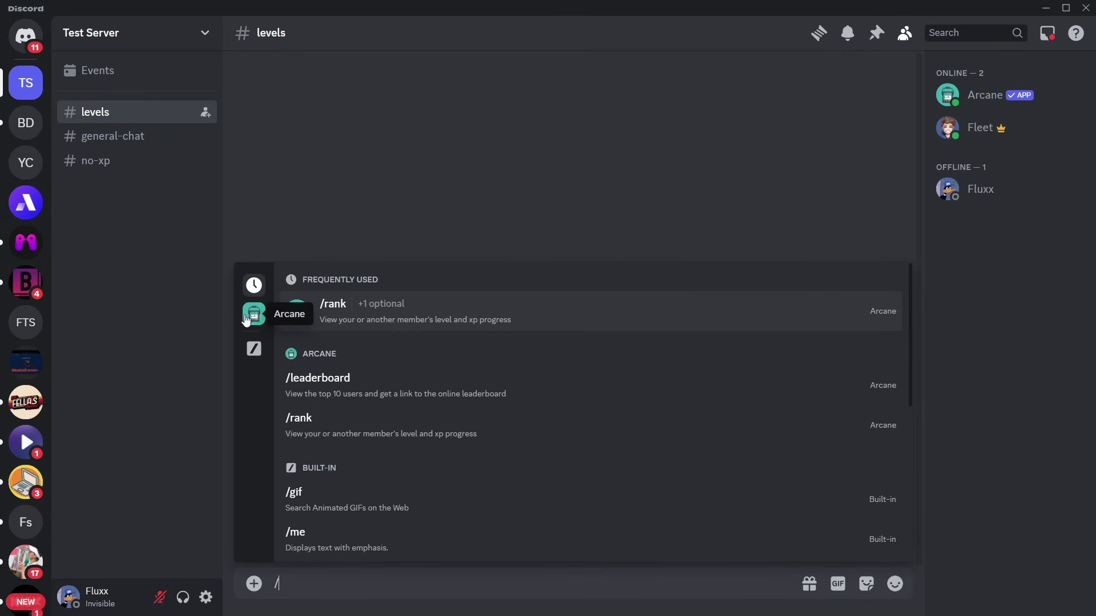
left_click(253, 313)
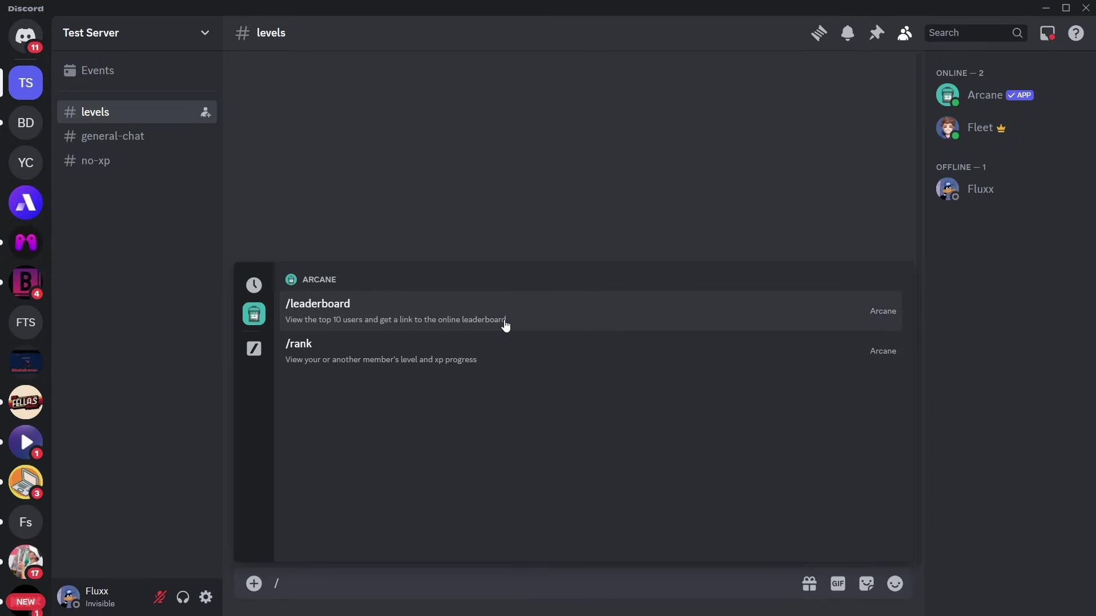
key("BackSpace")
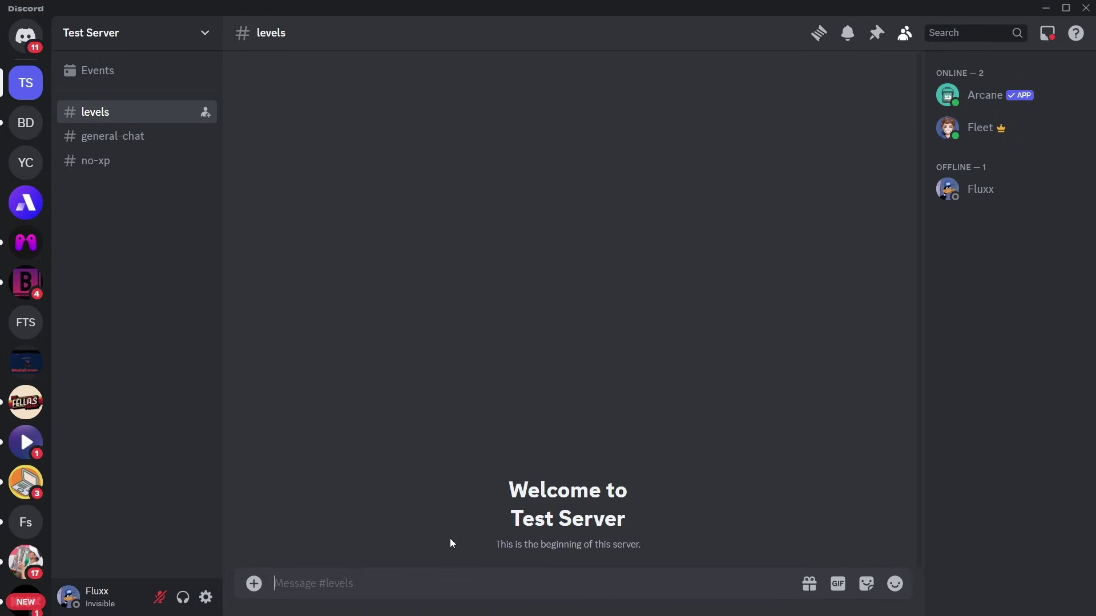
Send "hi" in #no-xp and check which slash commands are offered there
left_click(164, 171)
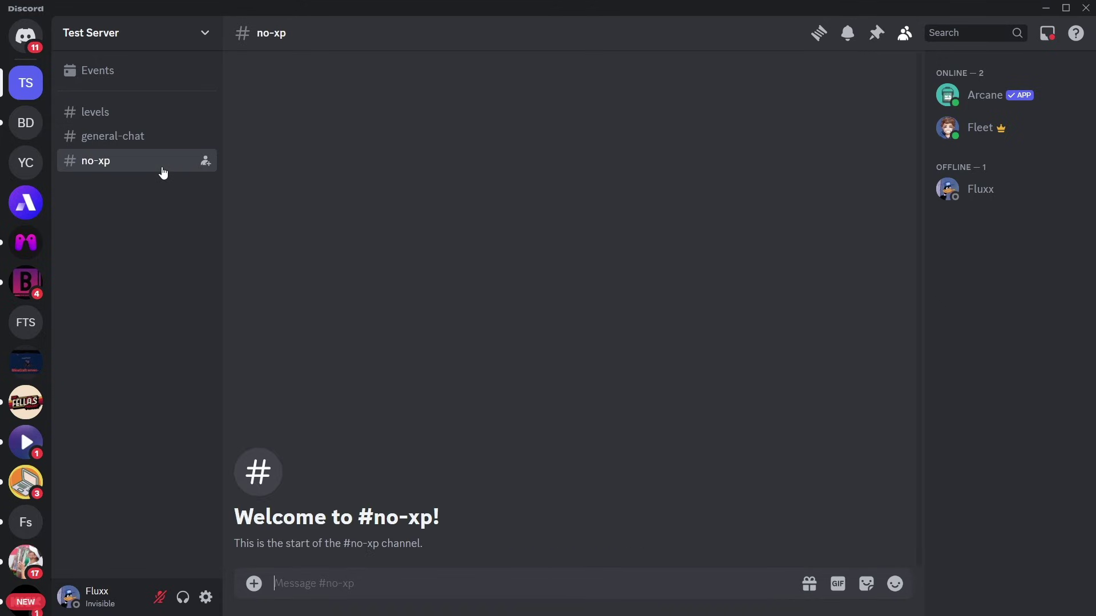
type("hi")
key("Return")
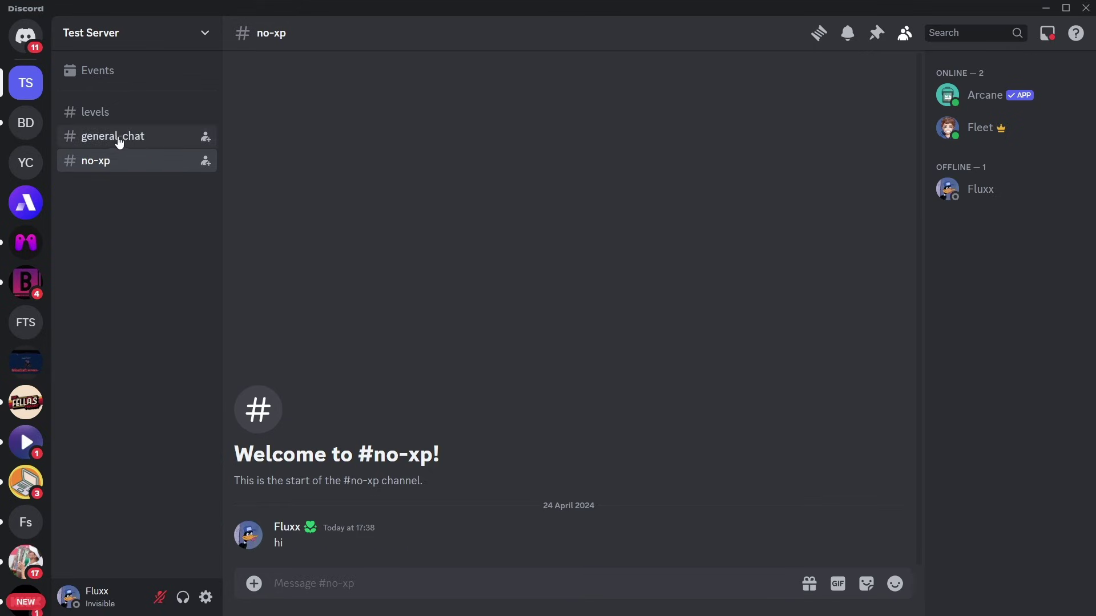
type("/")
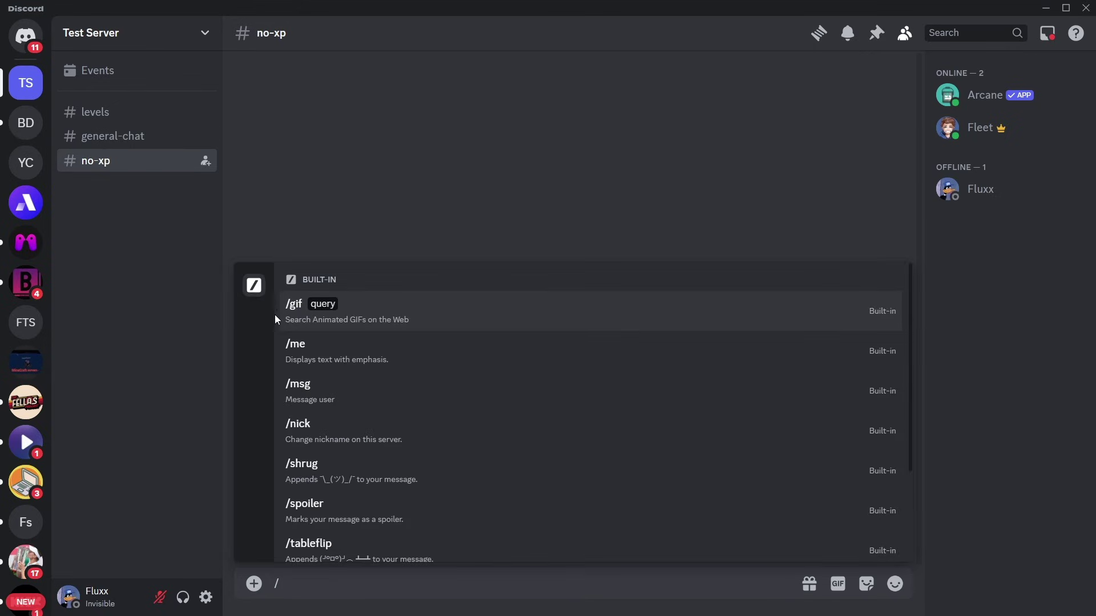
key("BackSpace")
Run Arcane's /rank command in #levels without a member option
left_click(114, 114)
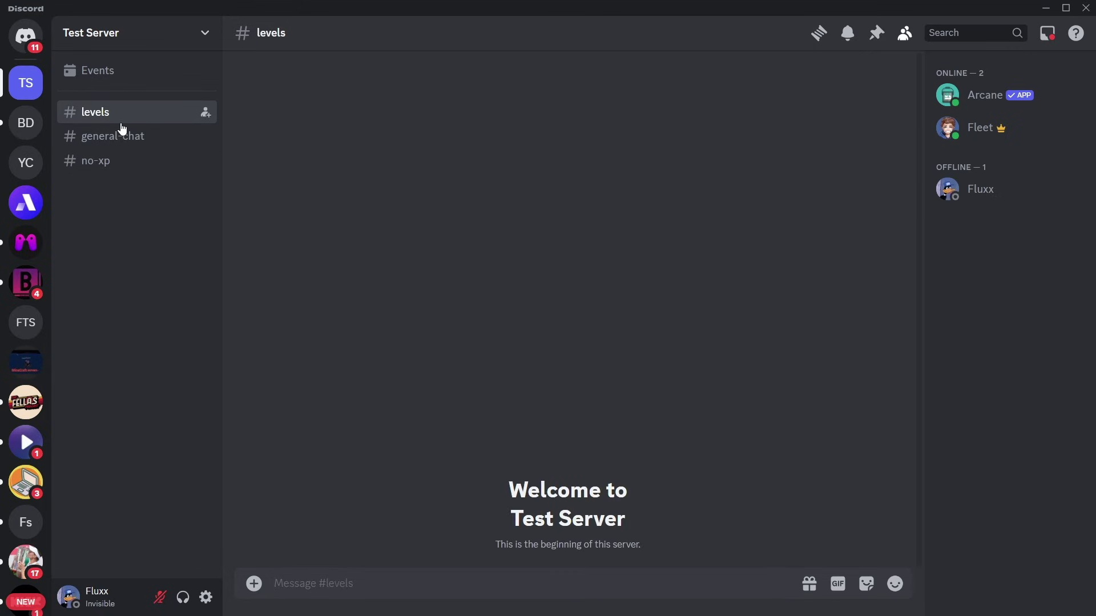
type("/rannk")
key("BackSpace")
key("BackSpace")
key("BackSpace")
key("Tab")
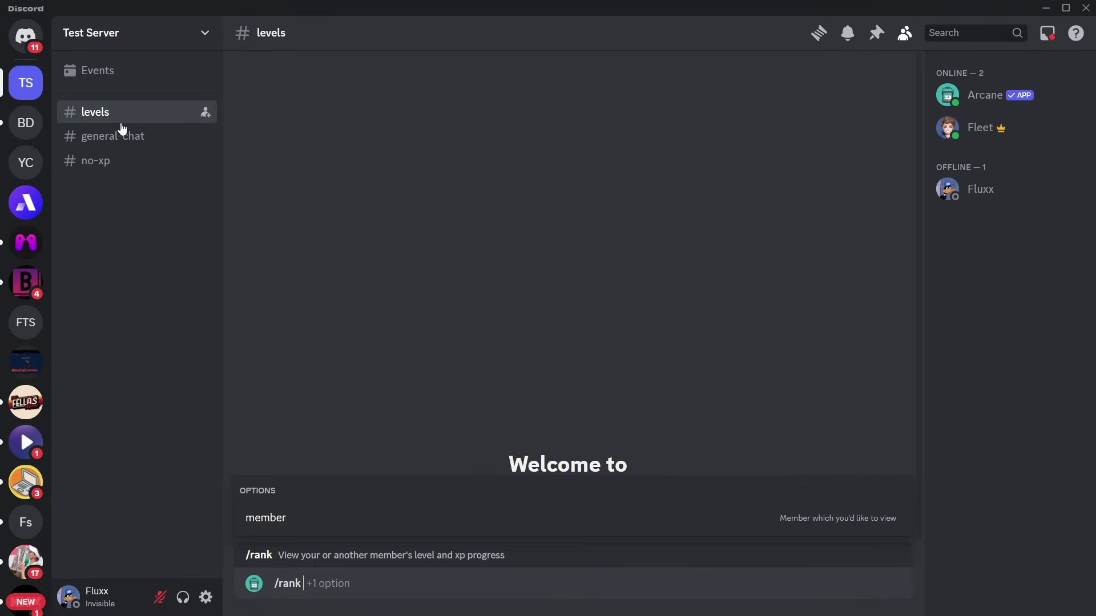
key("Return")
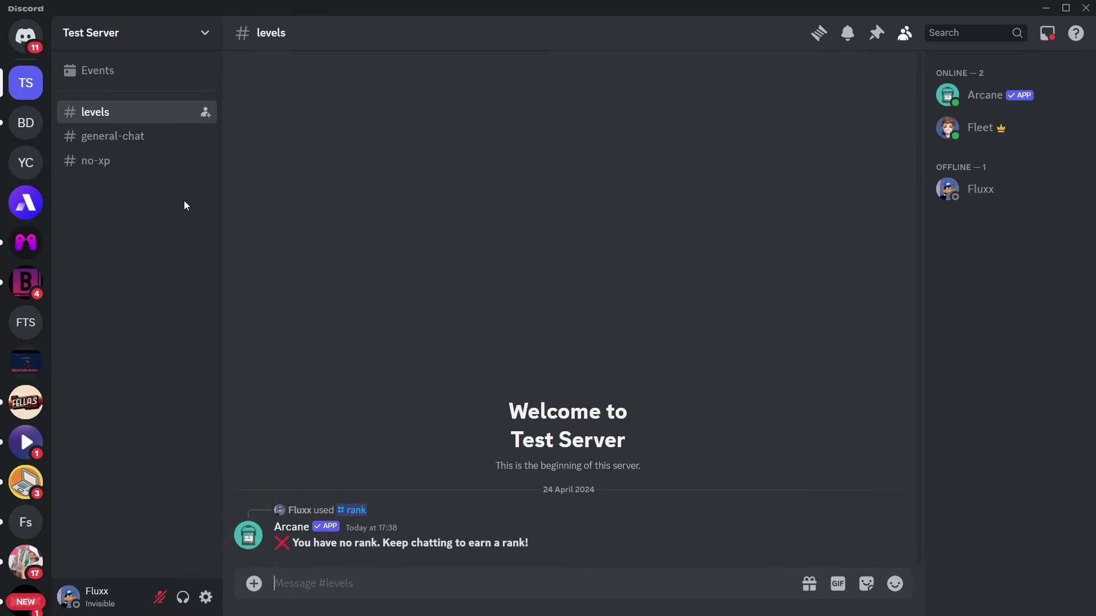
Send "subscribe bro" in #general-chat, and run /rank again in #levels
left_click(137, 140)
type("subscribe bro")
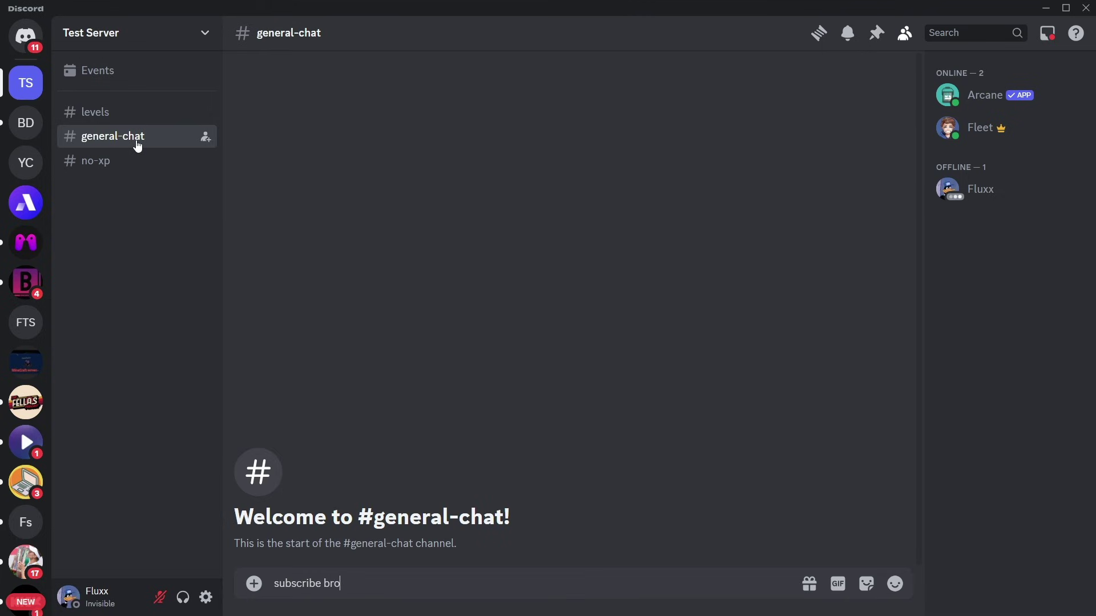
key("Return")
left_click(135, 122)
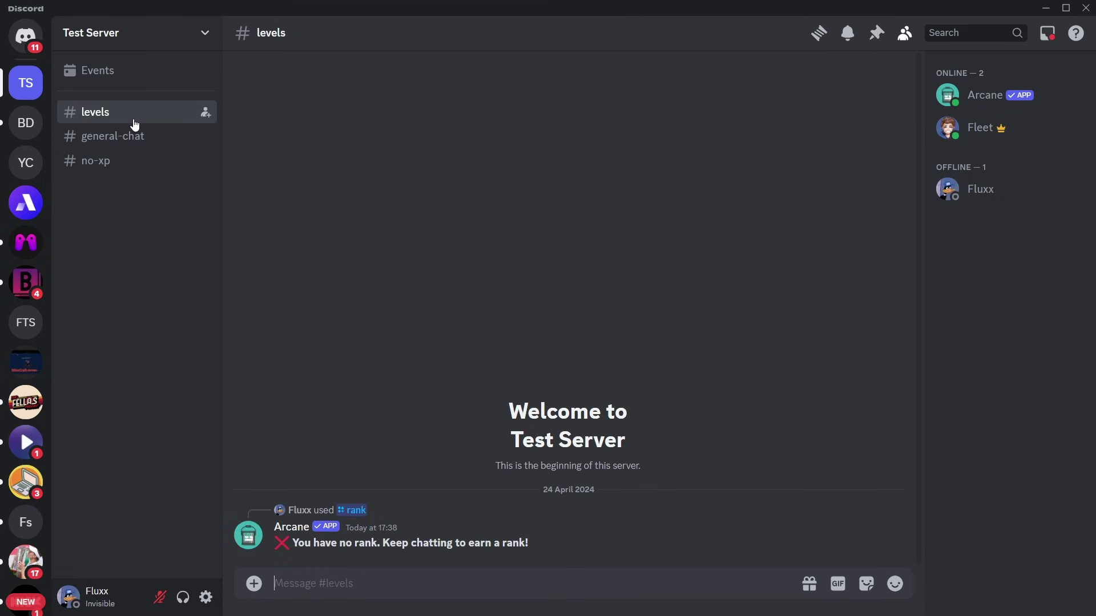
type("/")
key("Return")
key("Return")
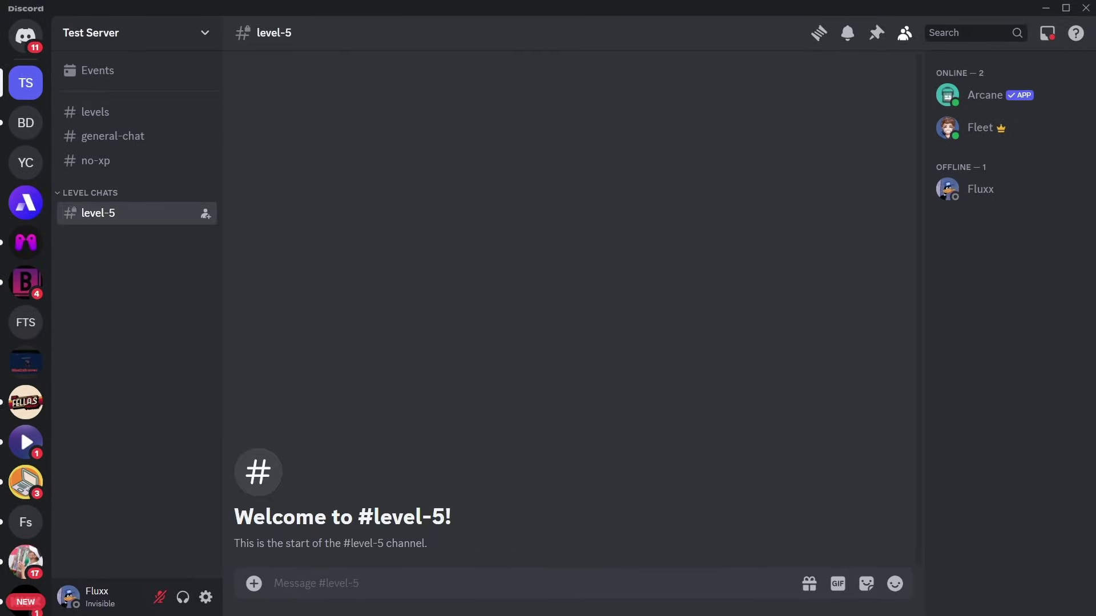
View the #no-xp channel and the #level-5 channel under Level Chats as the member
left_click(132, 166)
left_click(129, 214)
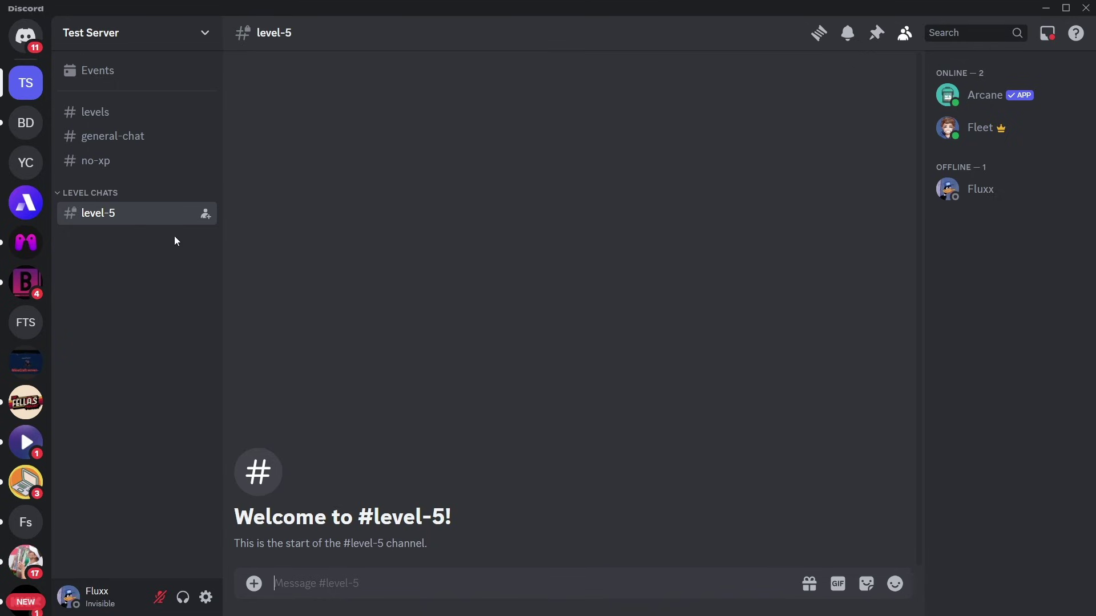